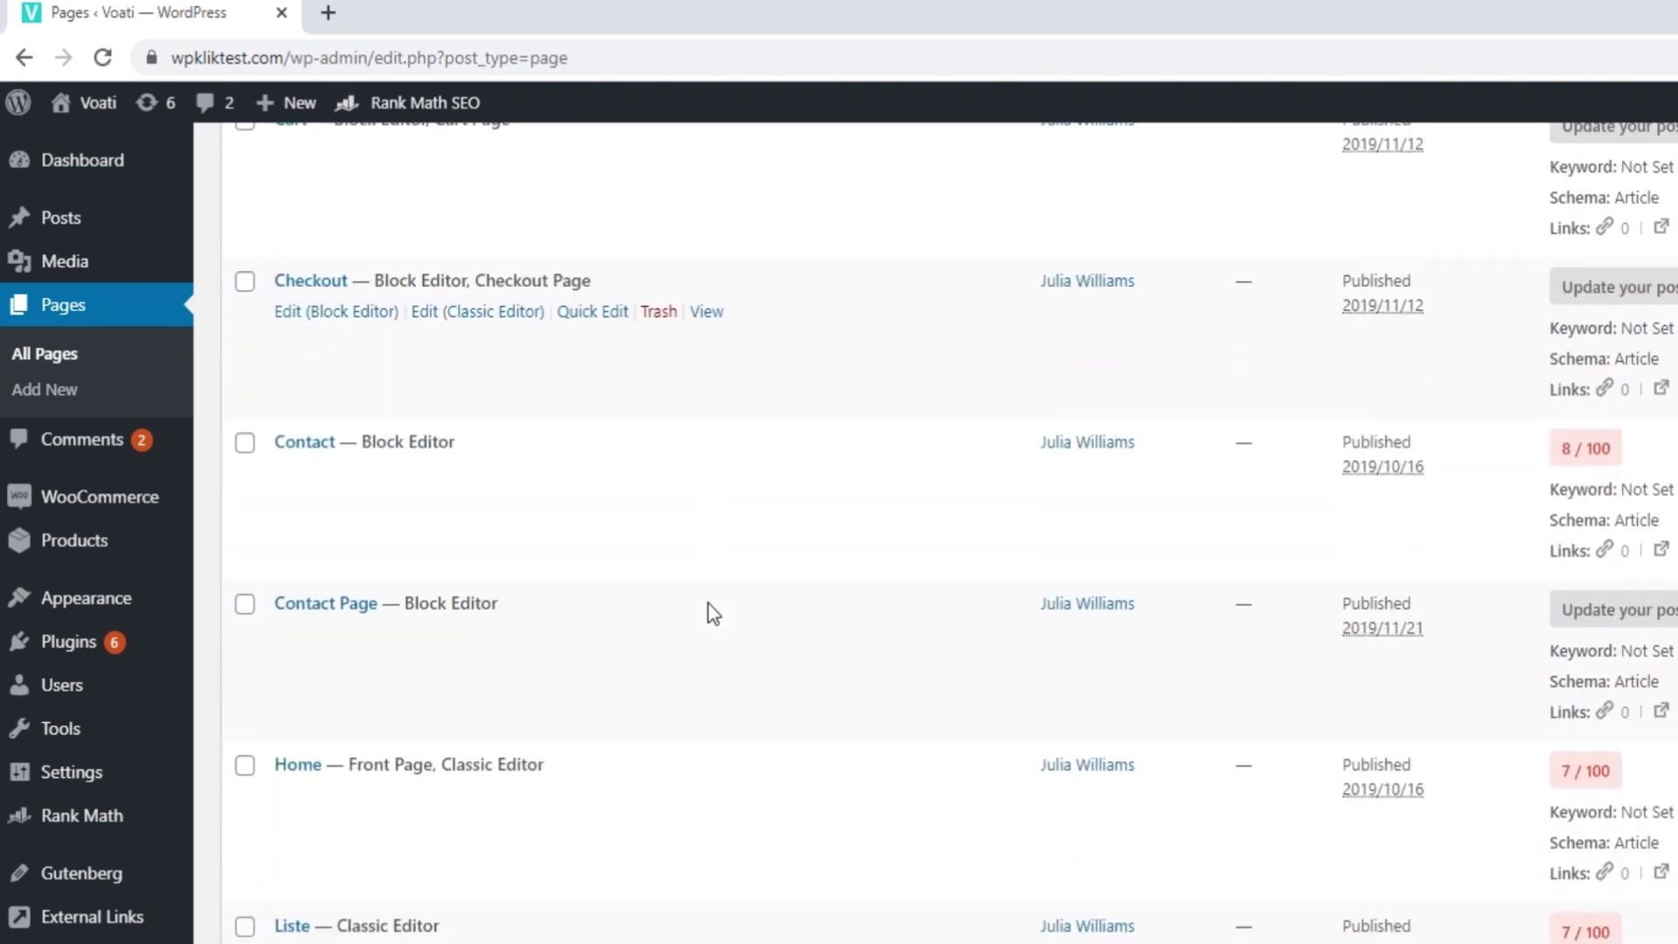
- Open the Home page in the classic editor, clear its title and preview the changes
left_click(475, 759)
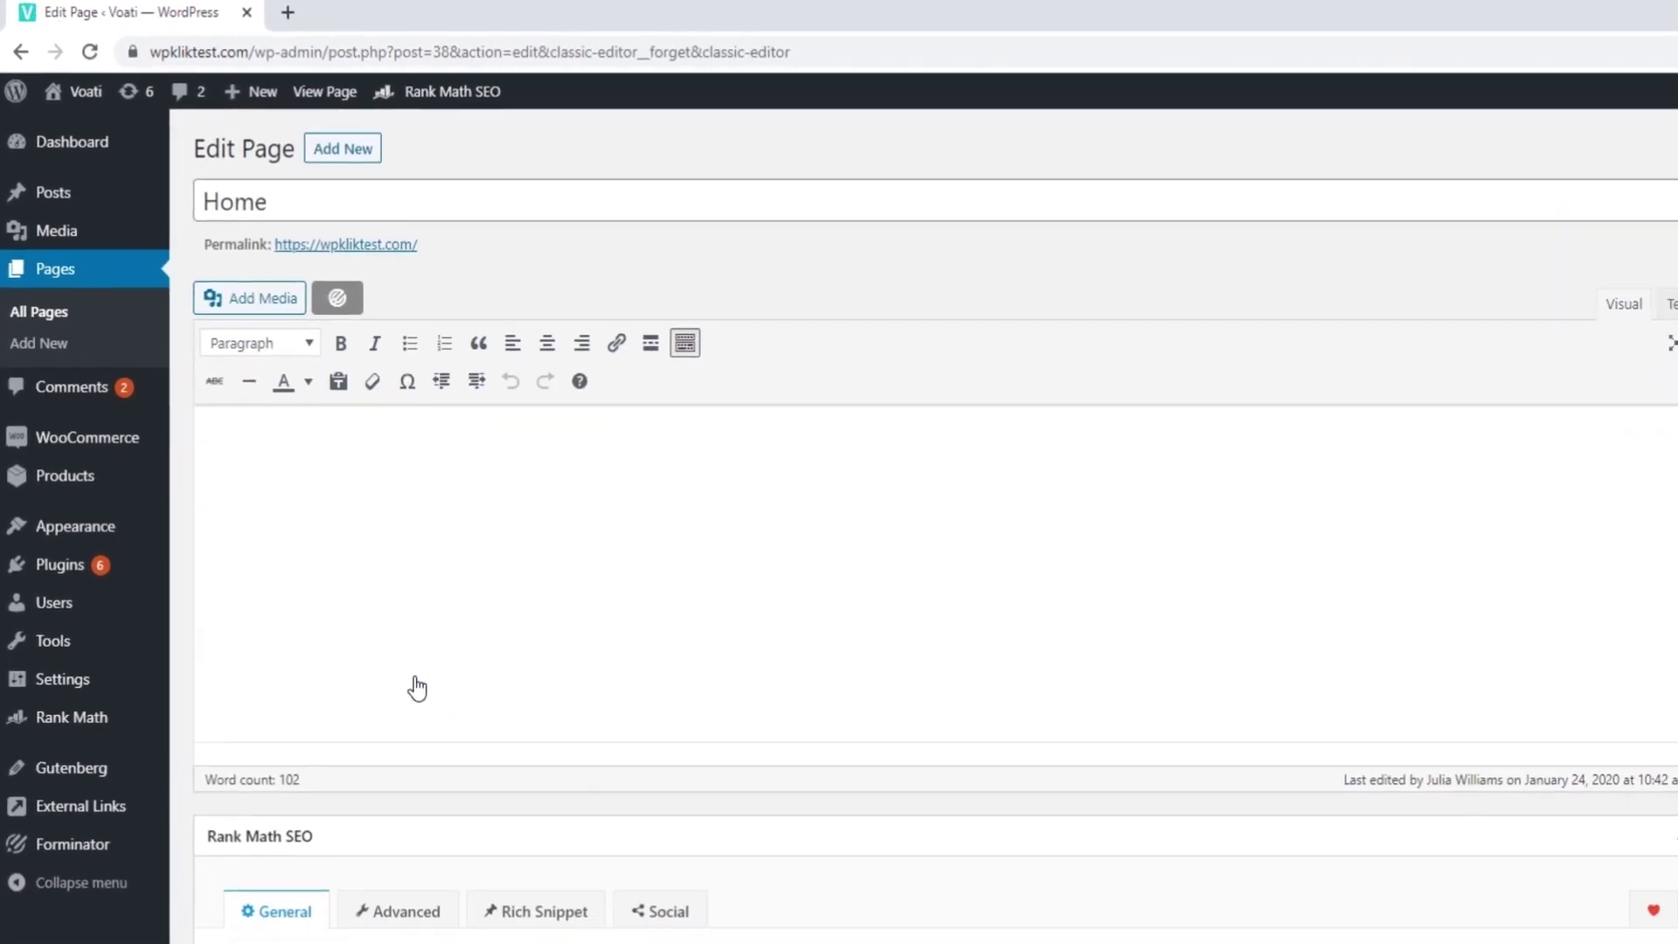
double_click(326, 206)
key("BackSpace")
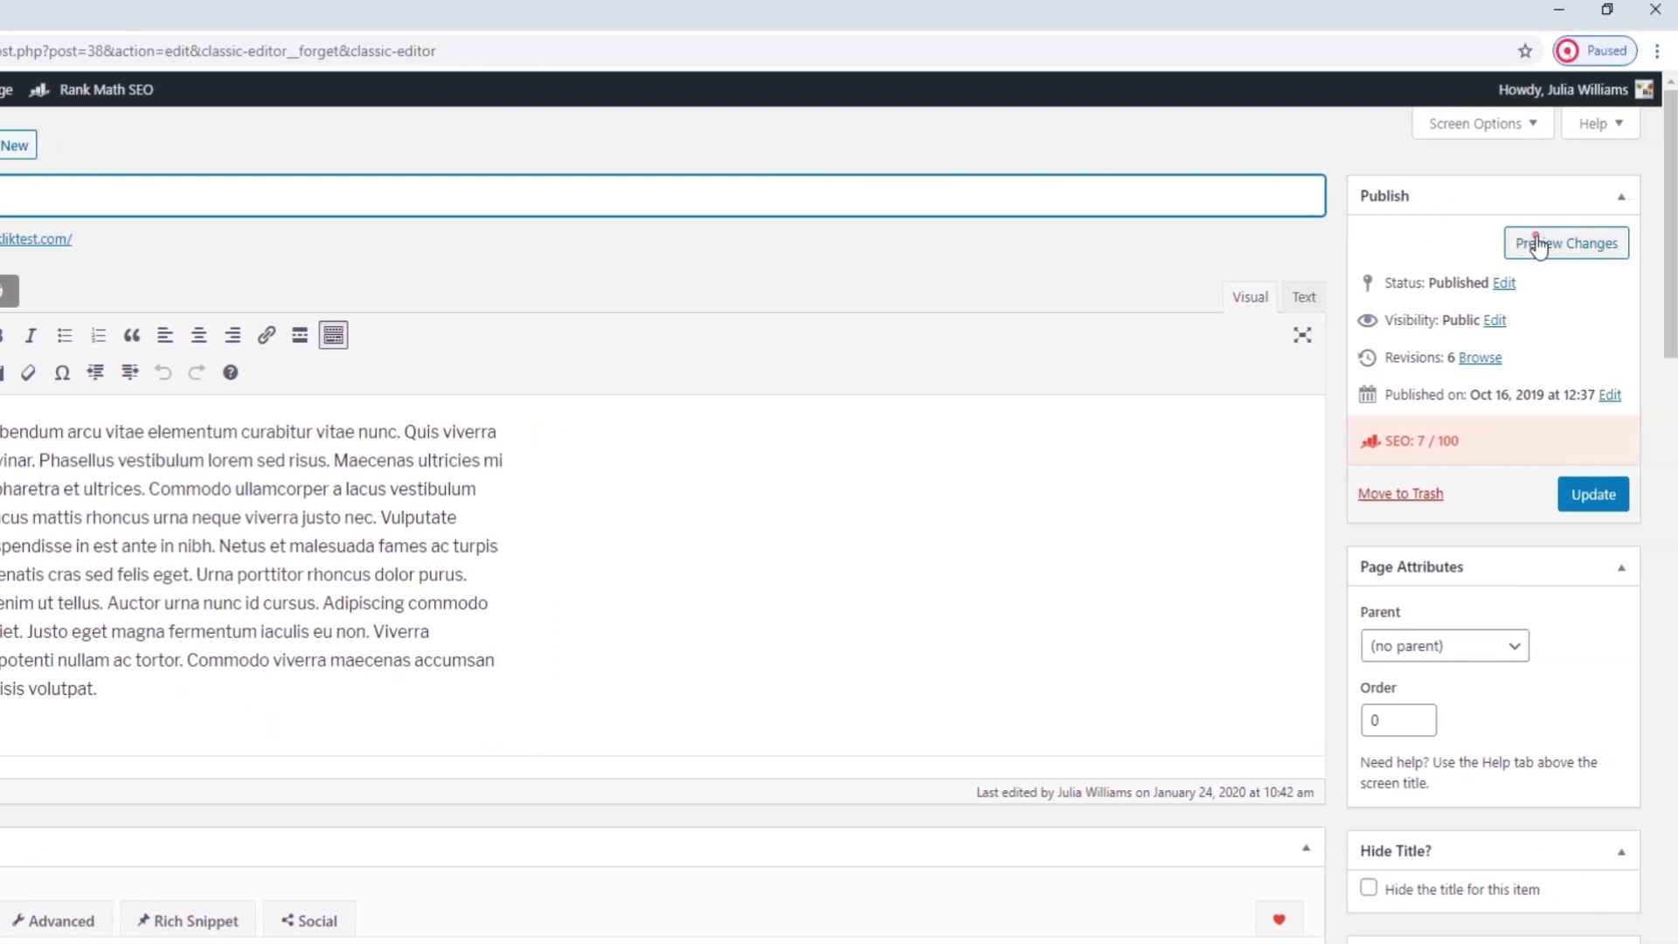
left_click(1516, 244)
scroll(1215, 277, "down", 1)
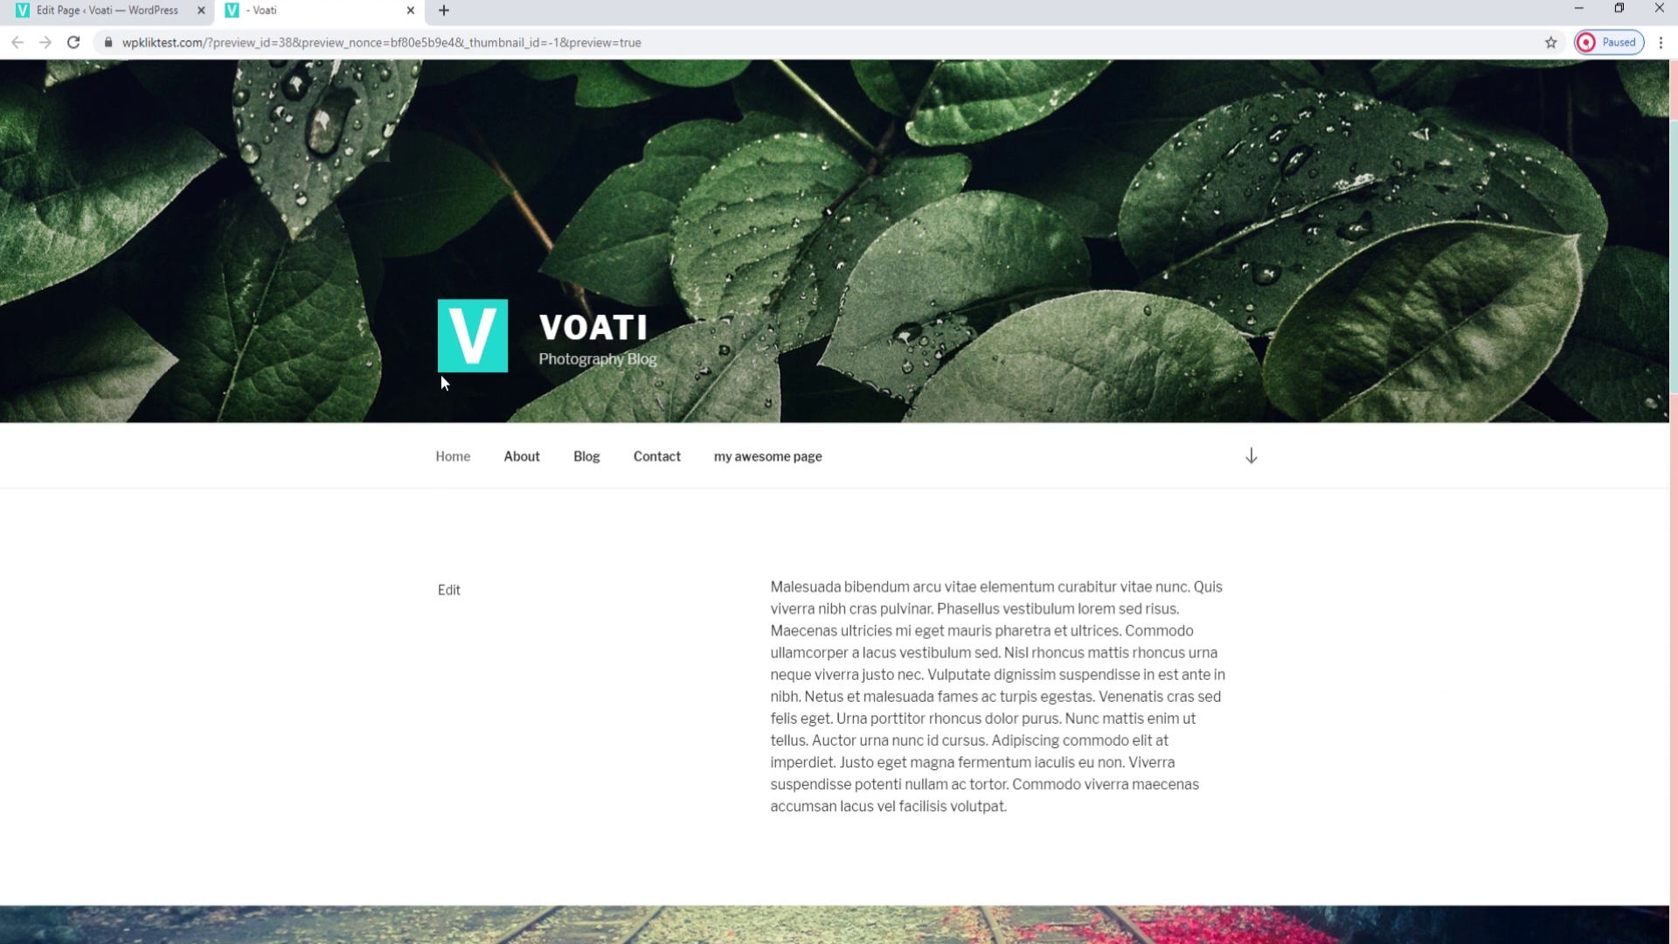
- Return to the page editor and highlight the page's ID number in the web address
left_click(178, 11)
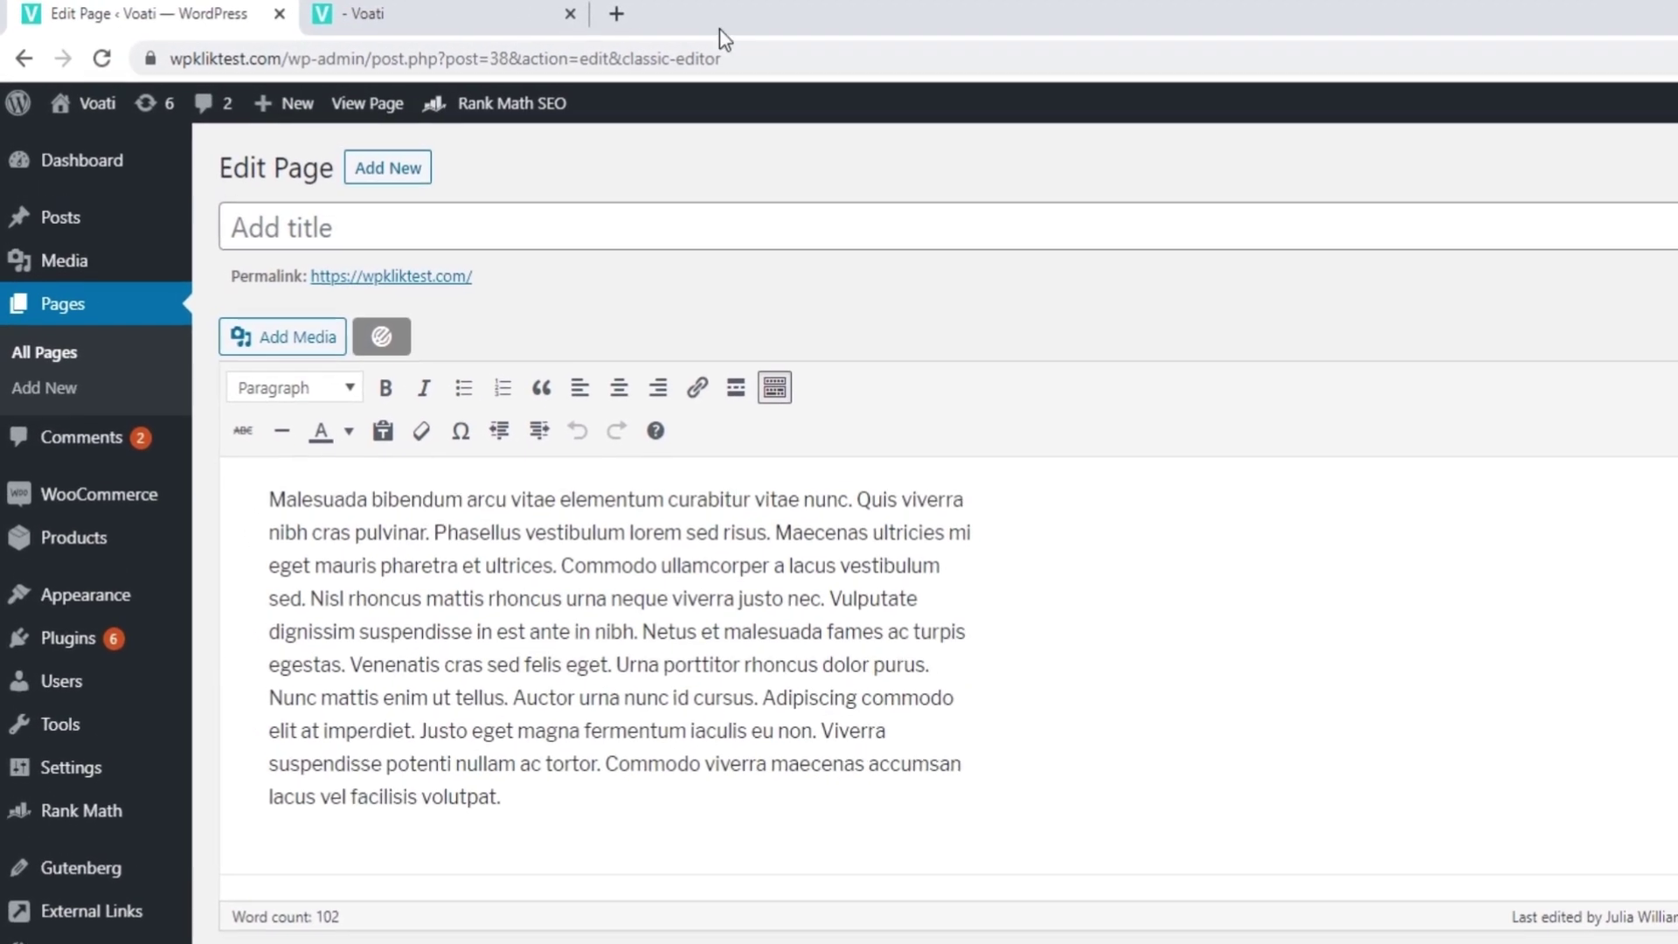
double_click(509, 59)
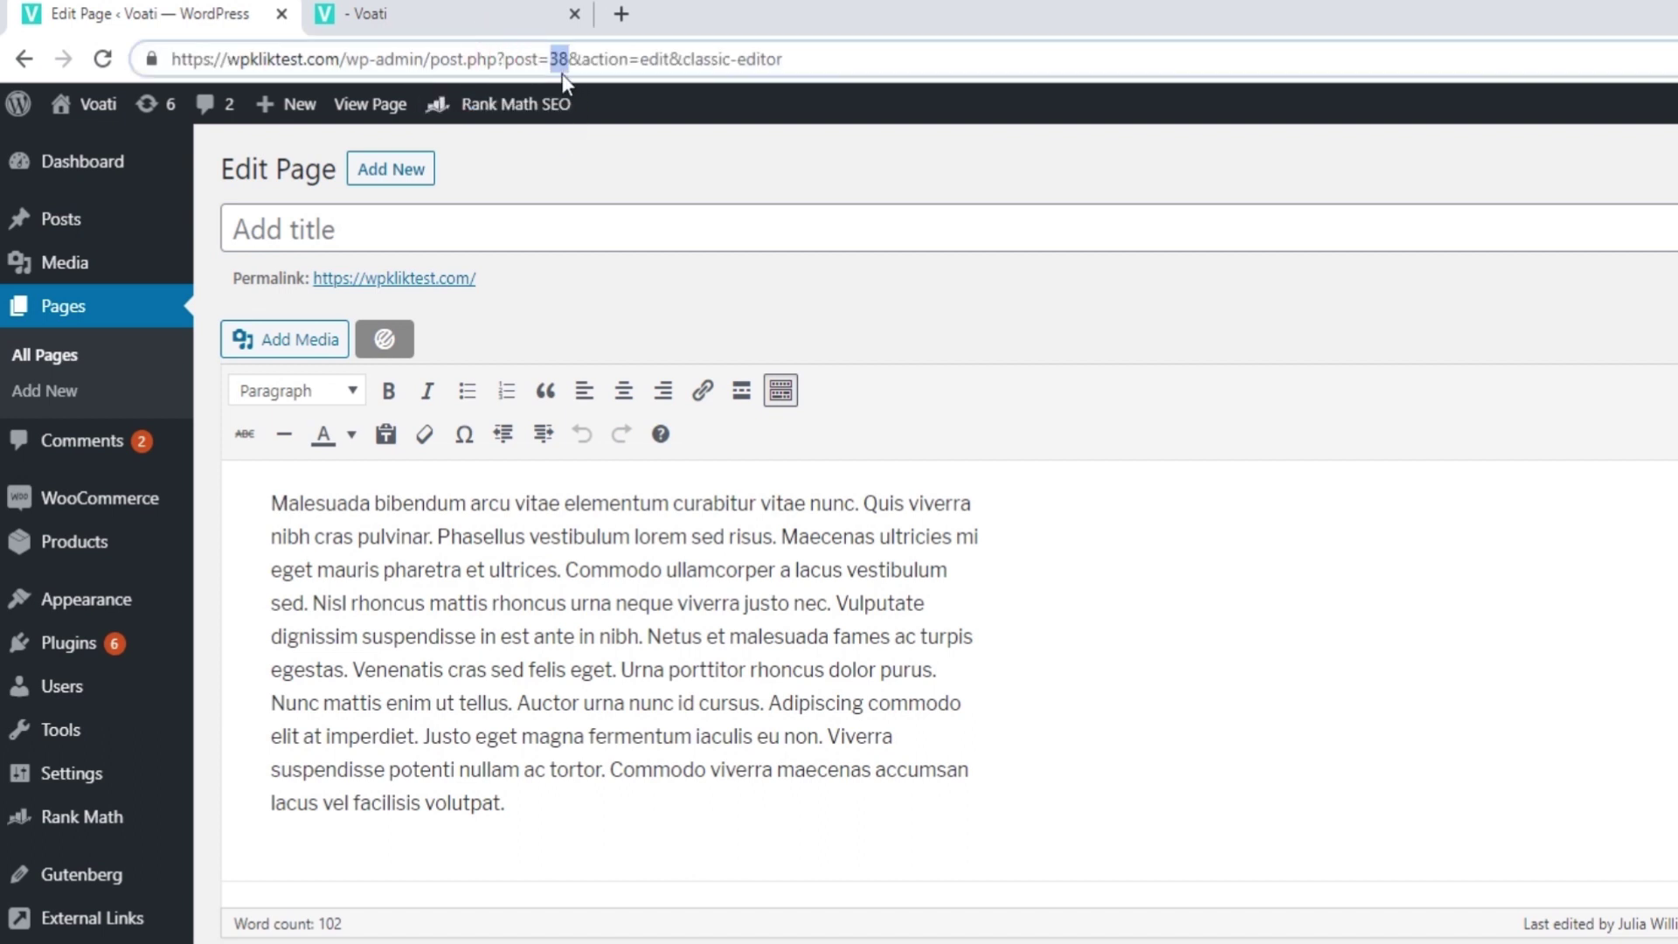
mouse_move(566, 103)
- Enter Home as the page title and update the page
left_click(501, 214)
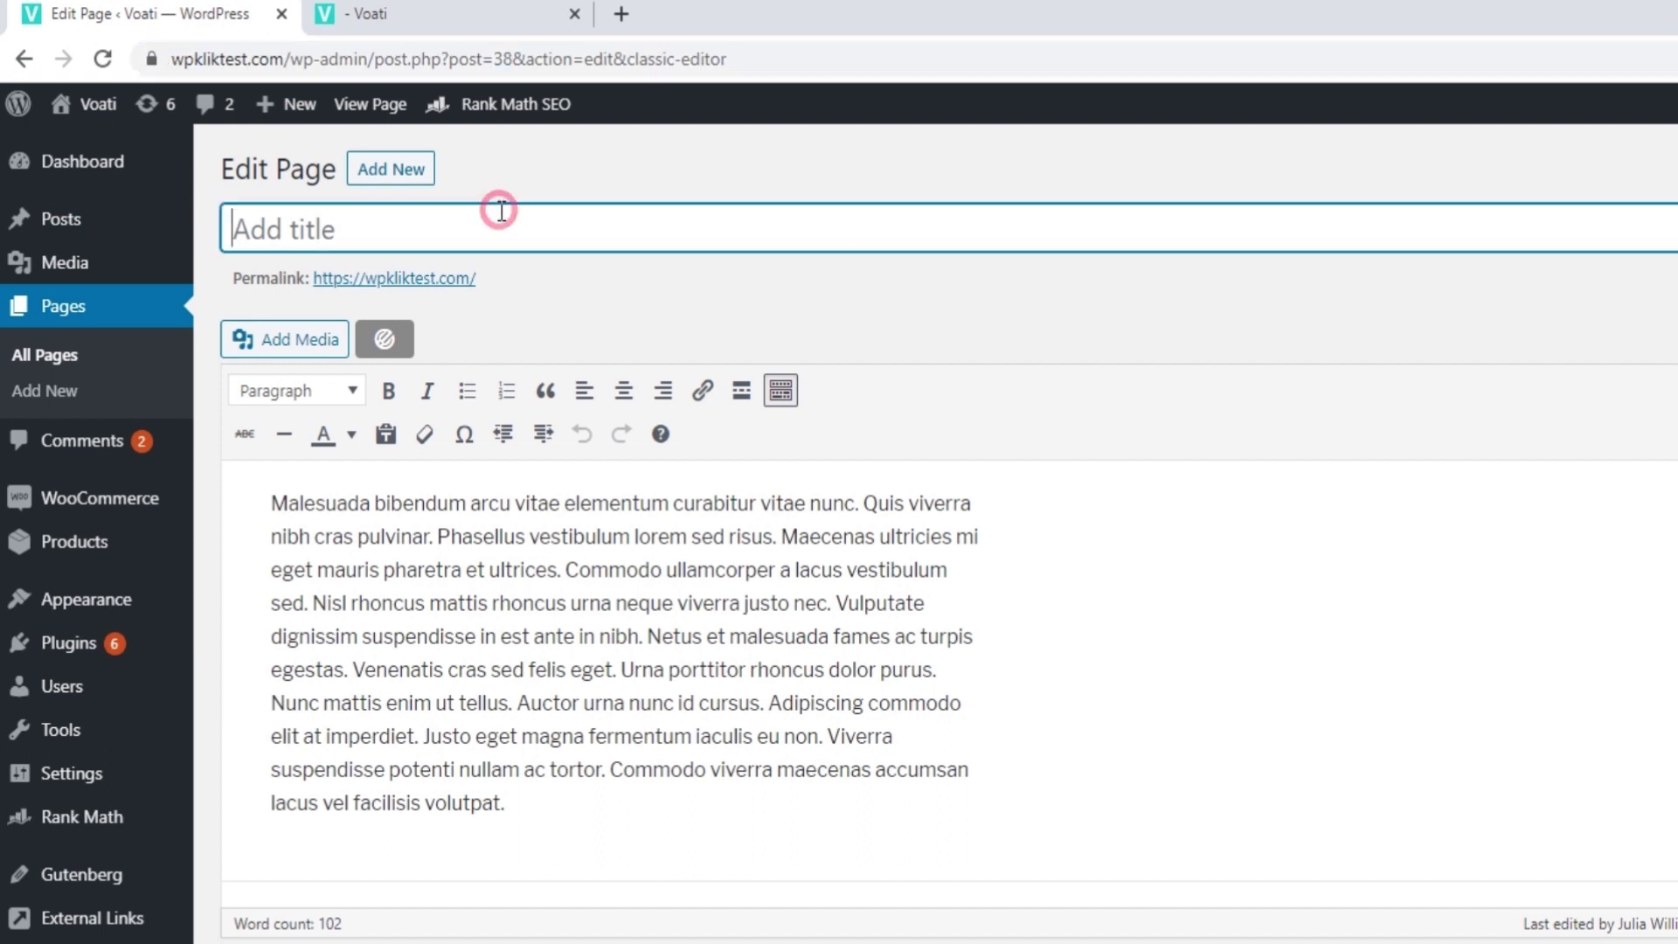
type("Home")
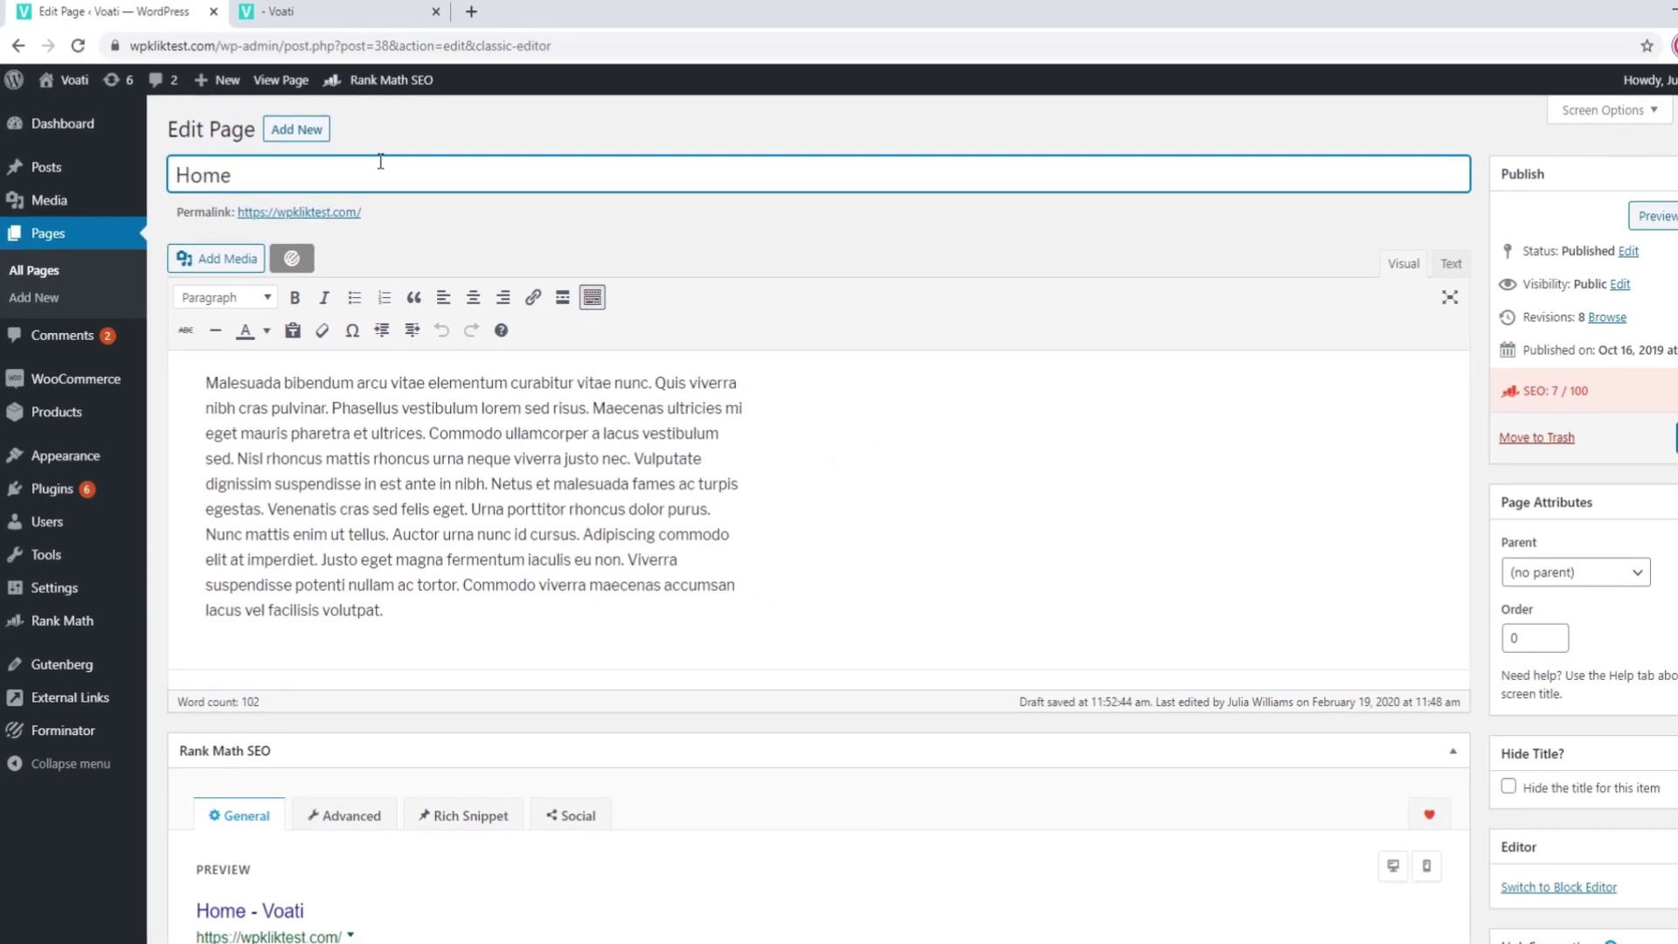
left_click(1607, 413)
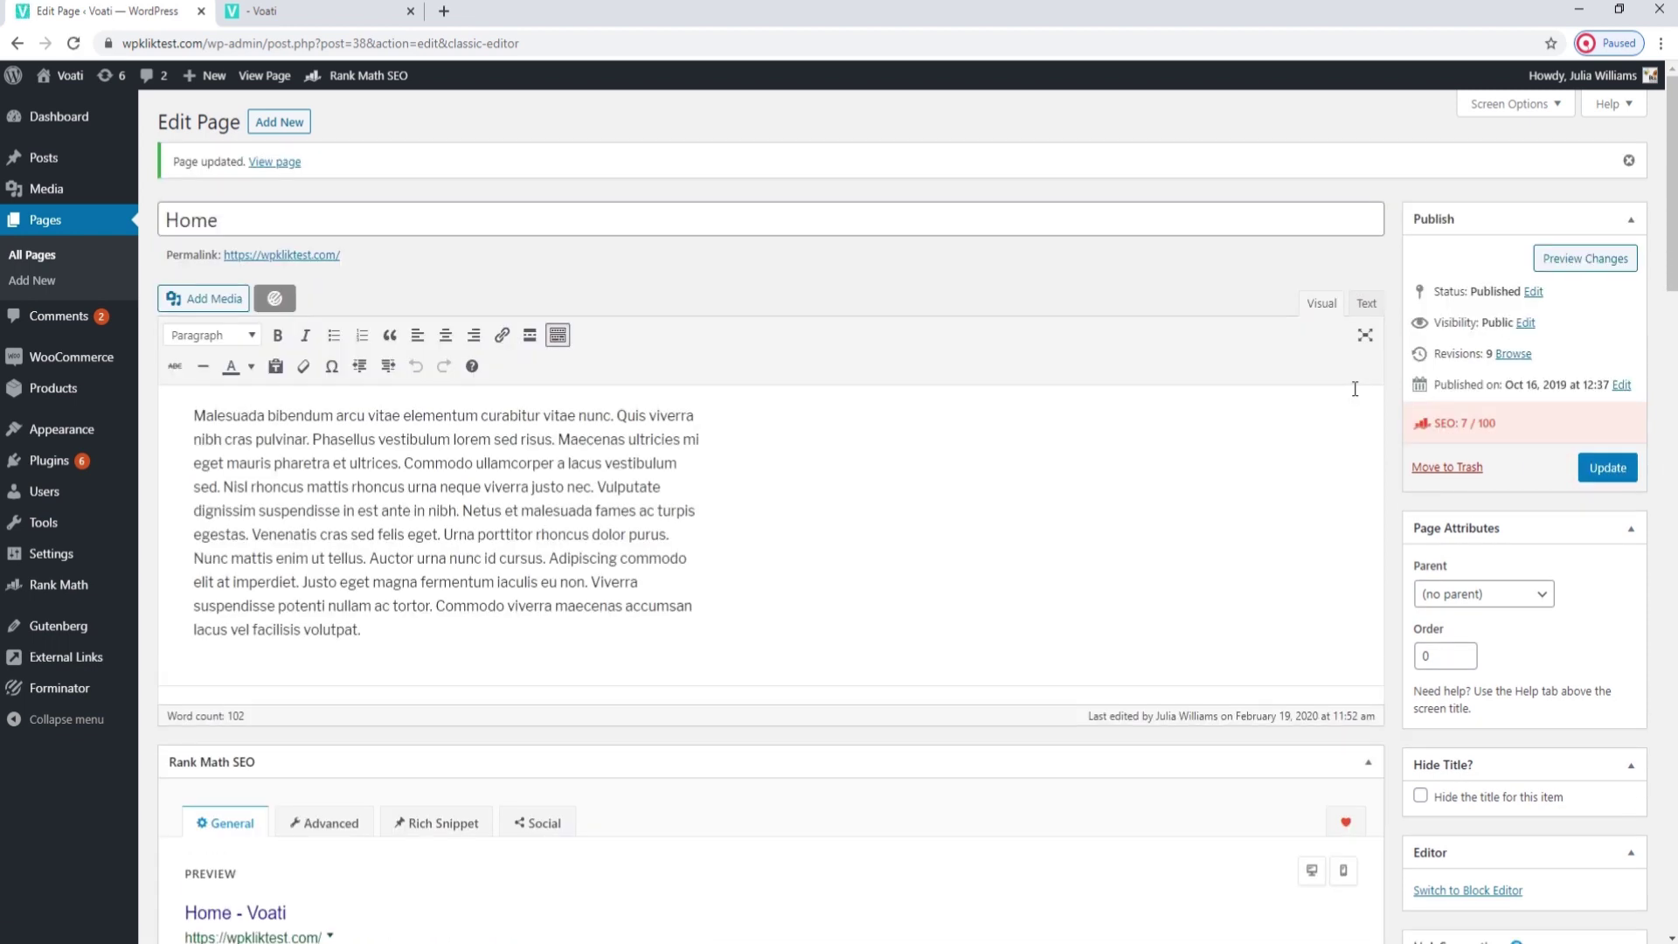
- Preview the page and inspect the HTML element of its Home title to find the title's class
left_click(1603, 266)
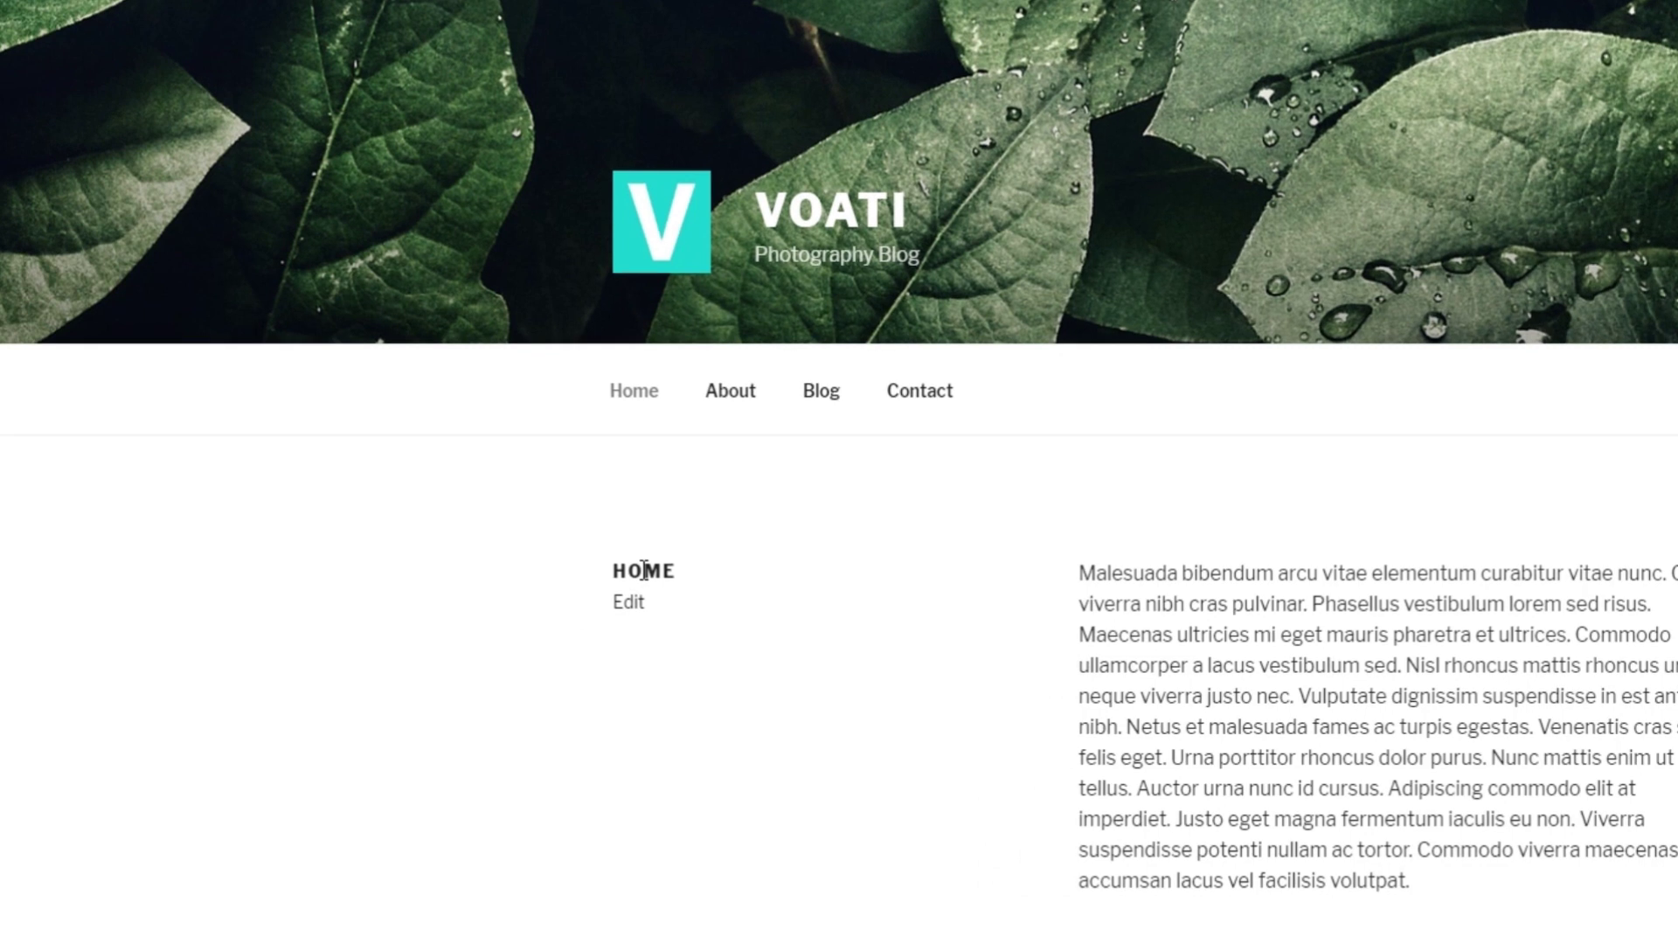
double_click(643, 570)
right_click(645, 573)
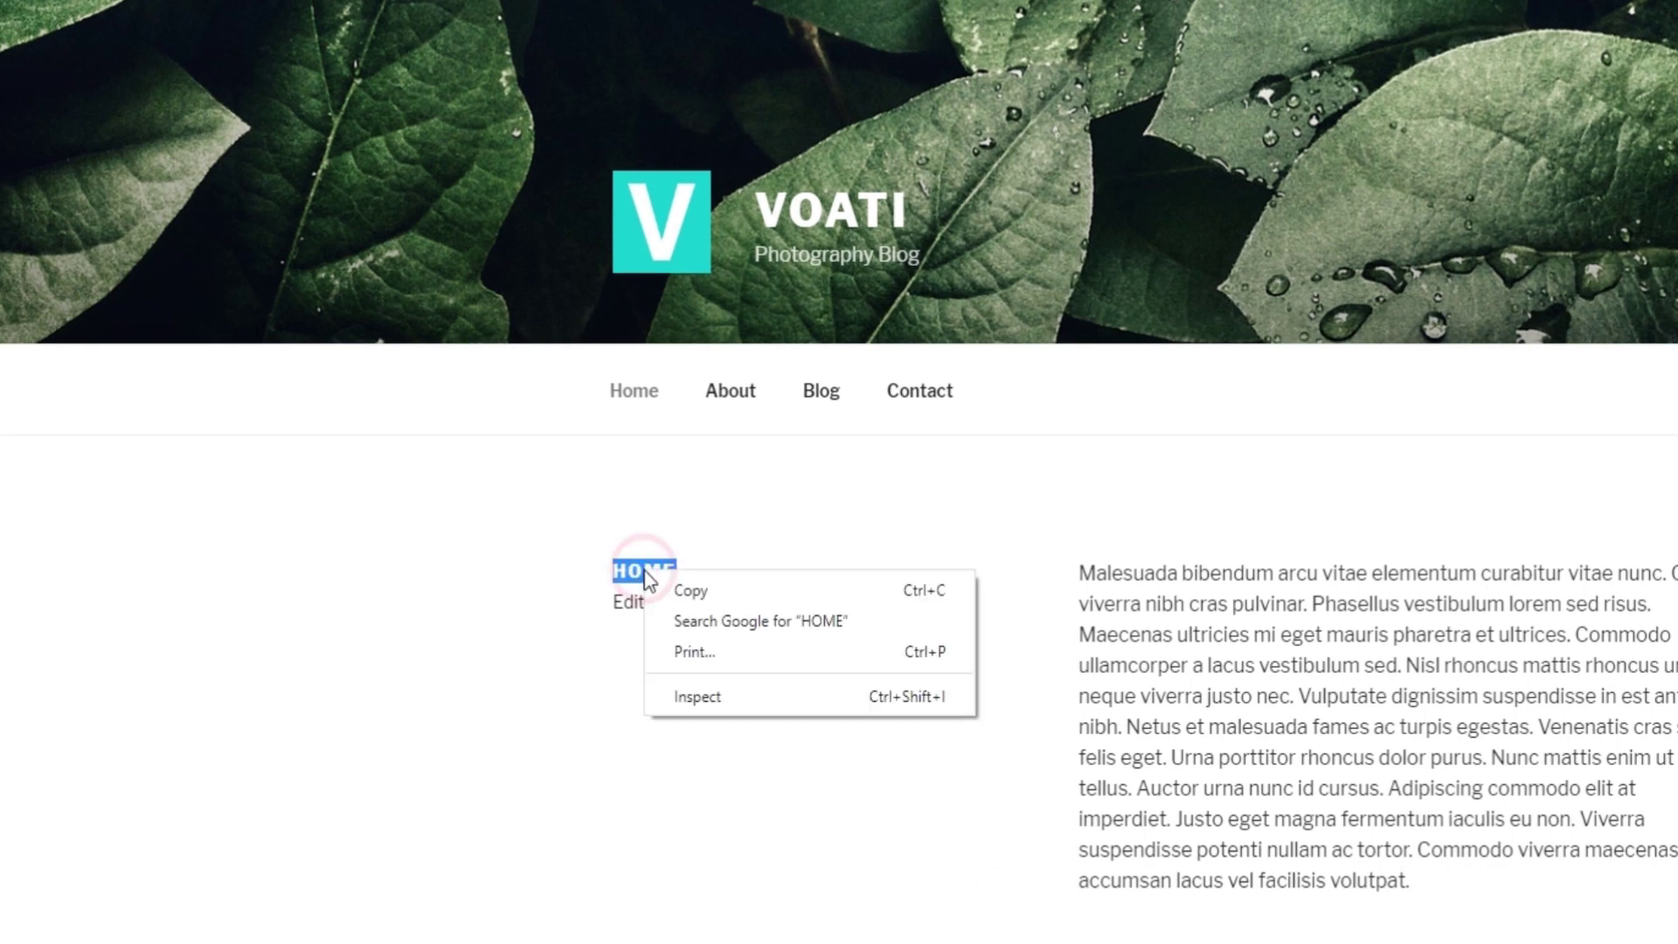
left_click(678, 696)
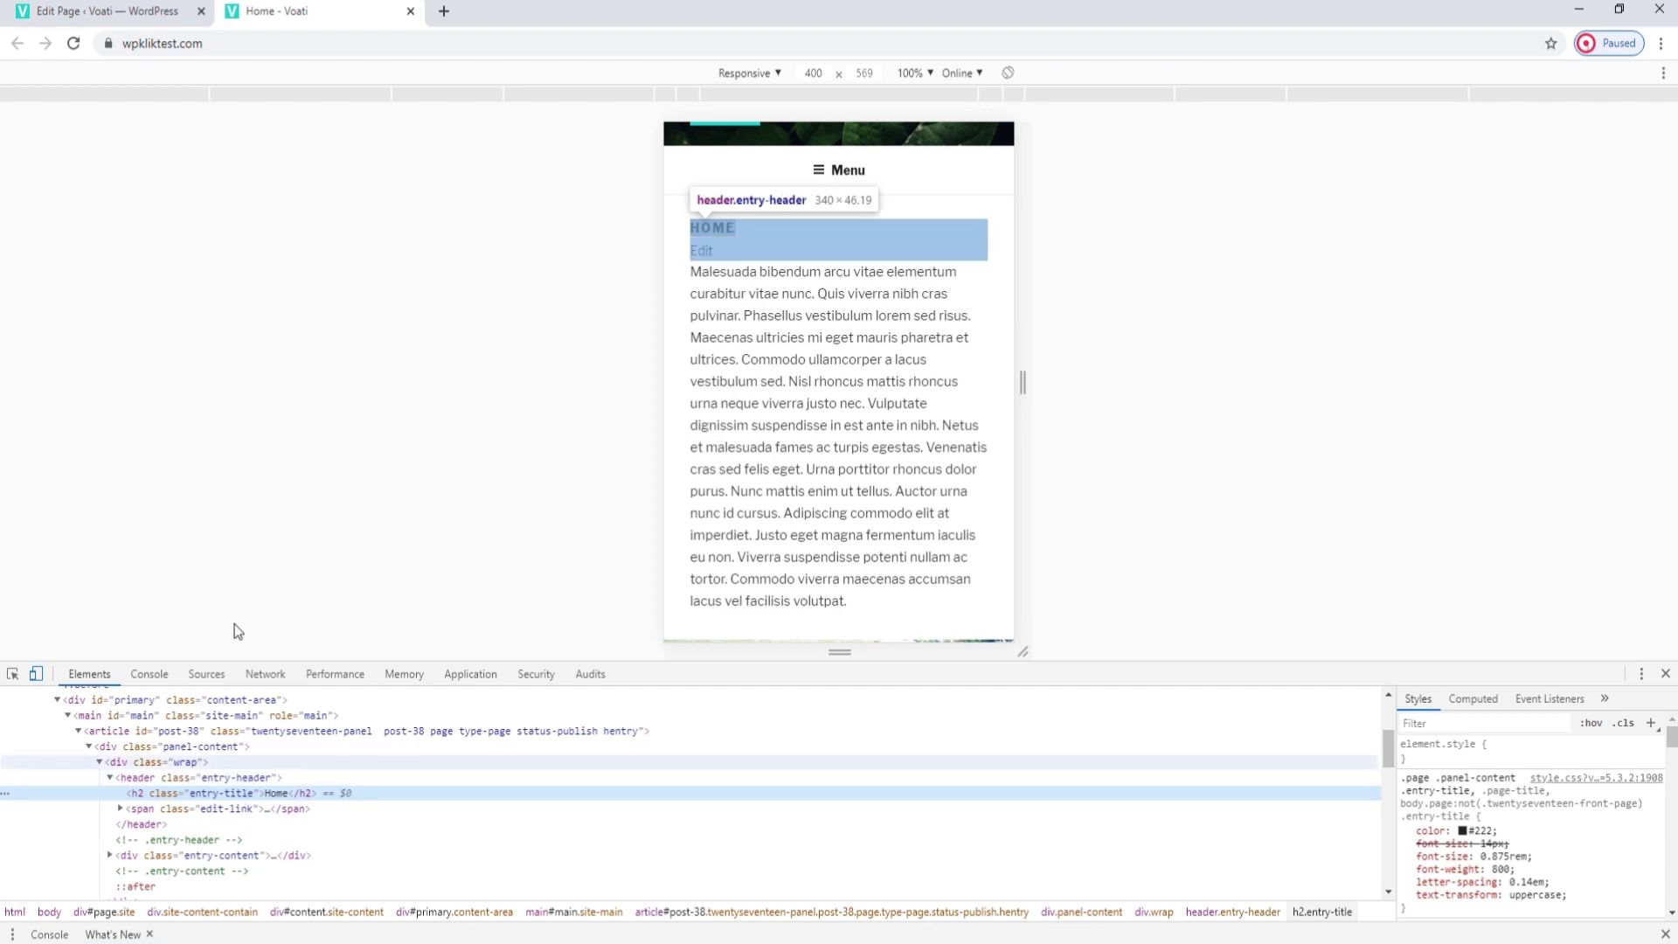
- Return to the page editor and open the Additional CSS section of the theme customizer
left_click(116, 12)
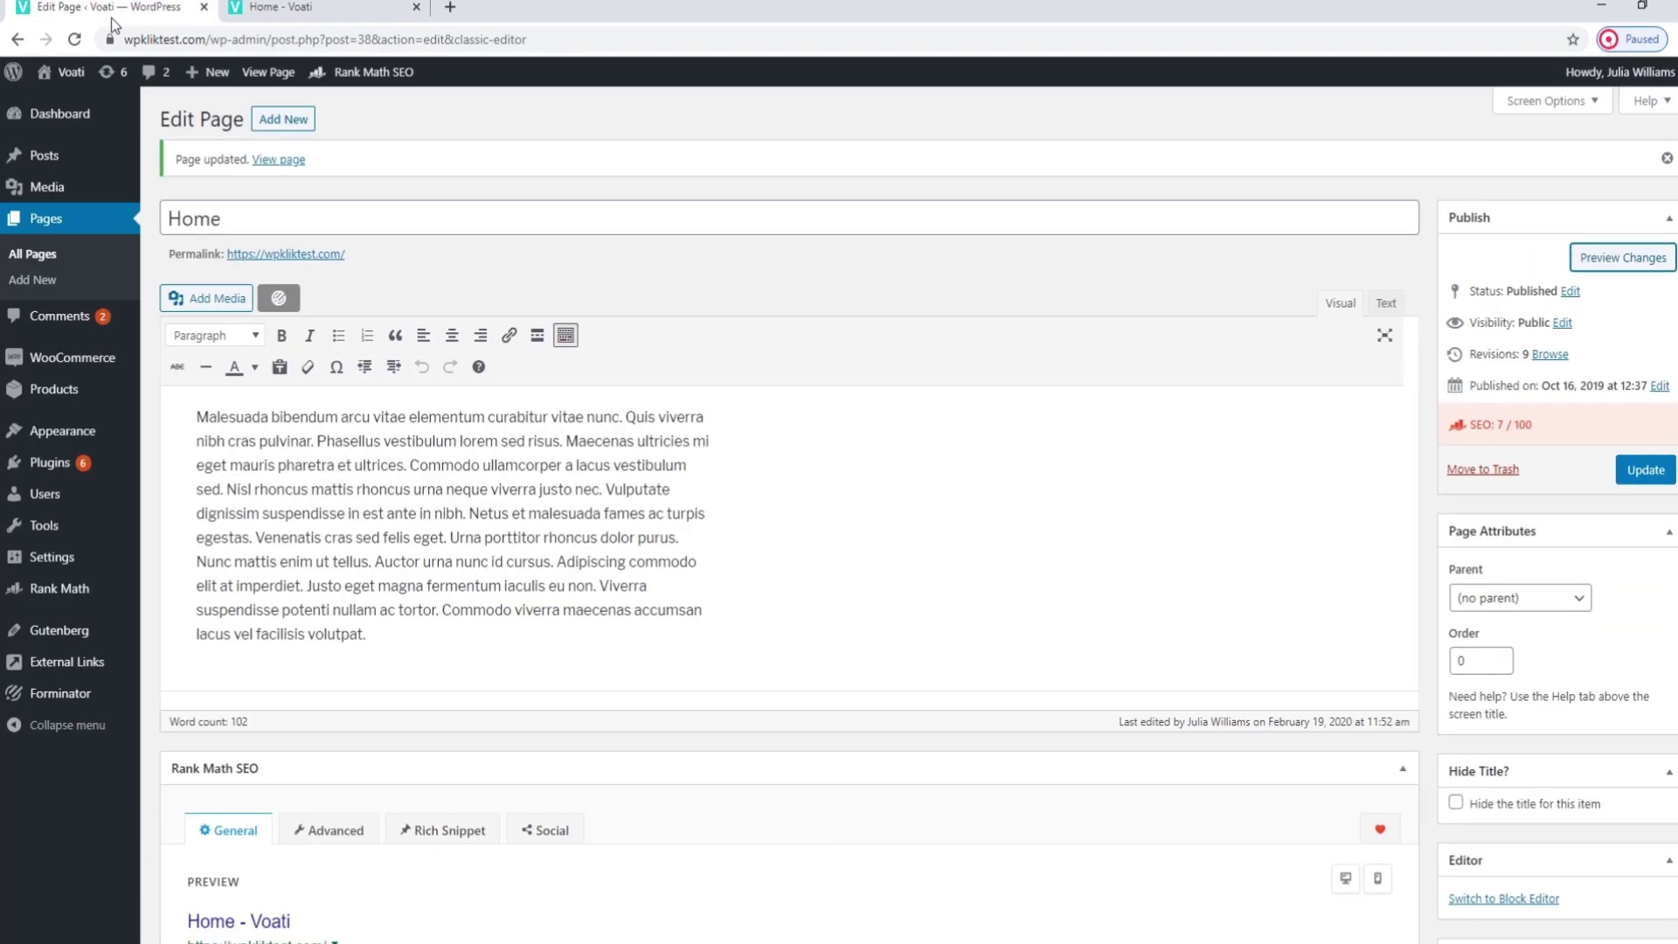
mouse_move(73, 431)
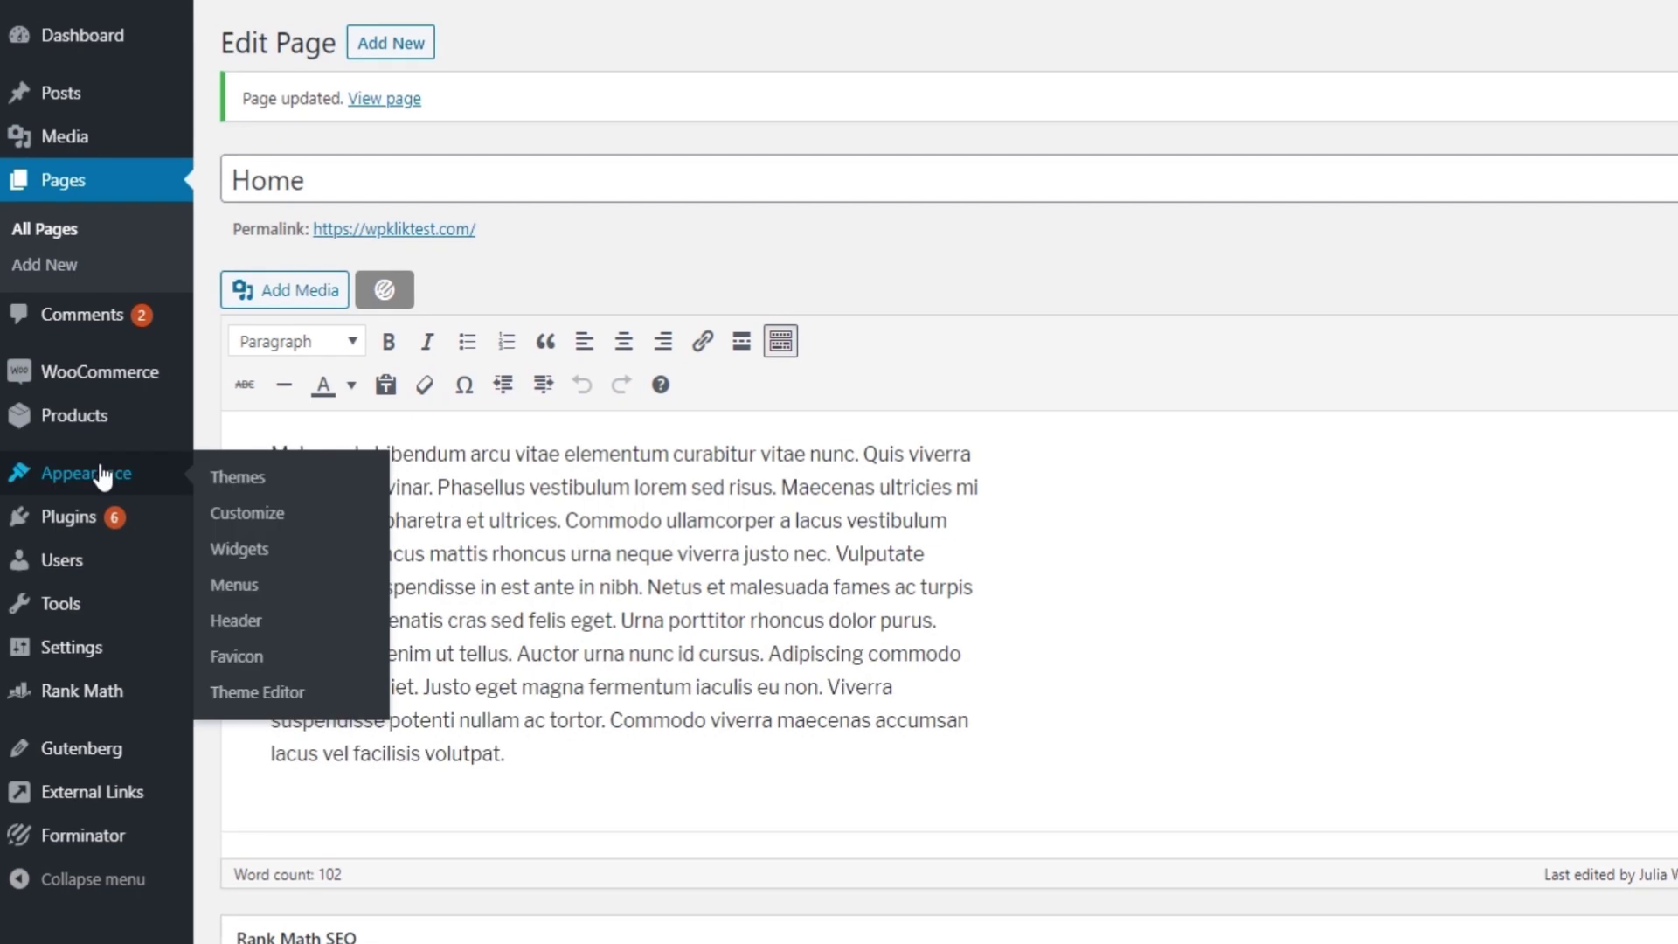
left_click(236, 515)
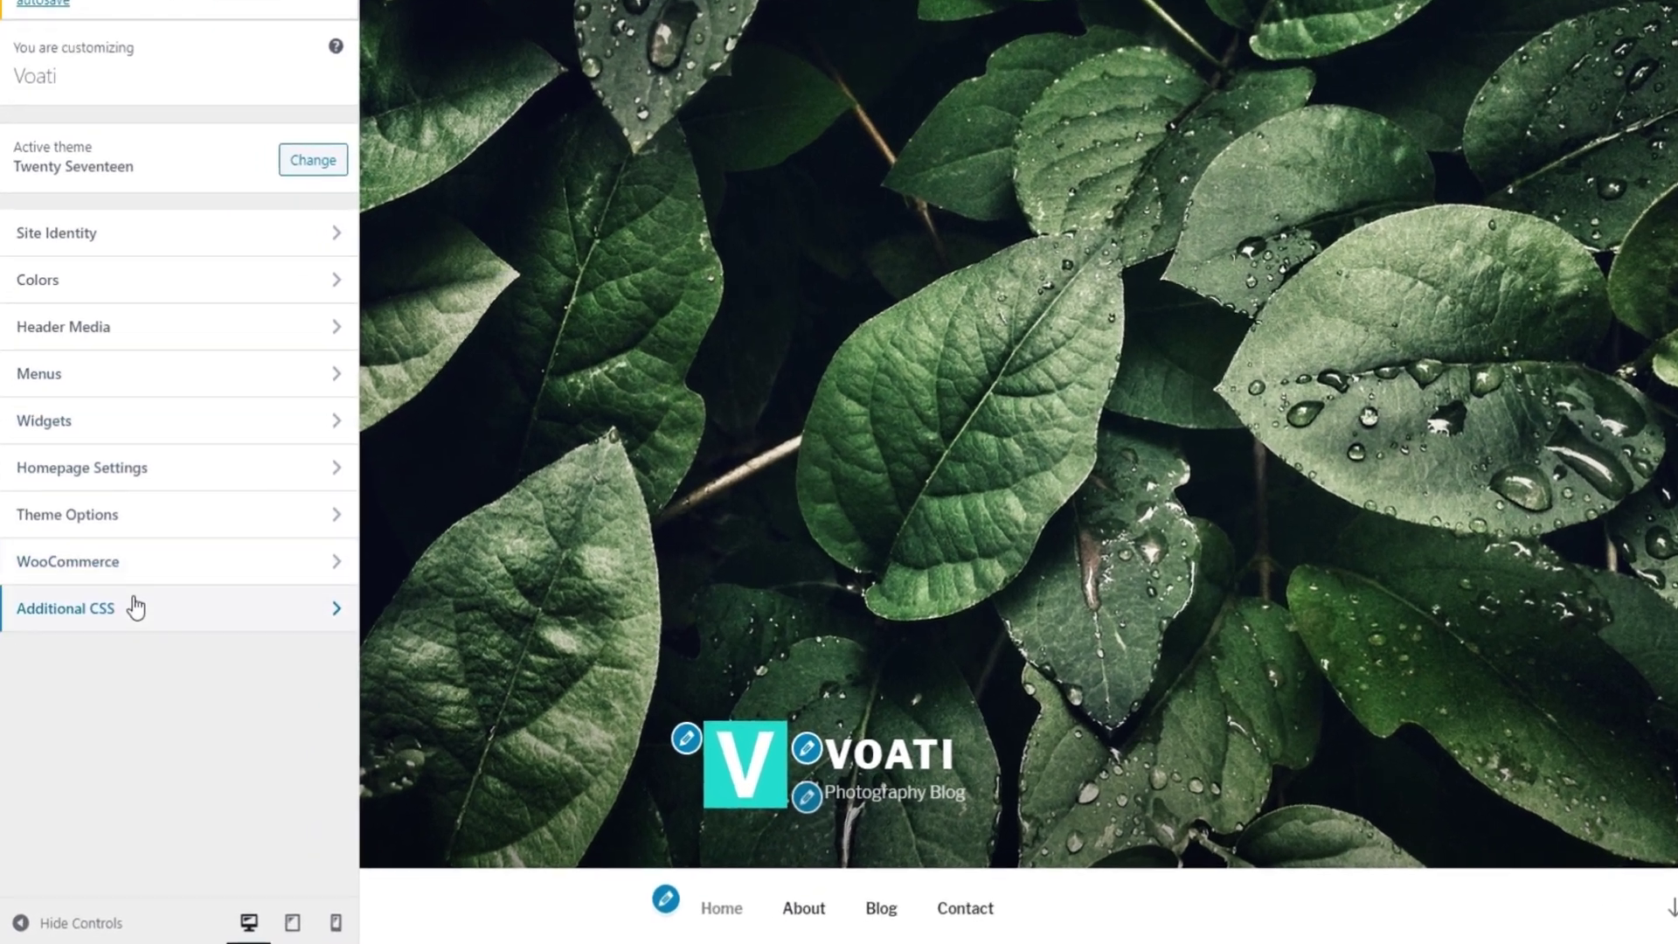
left_click(111, 662)
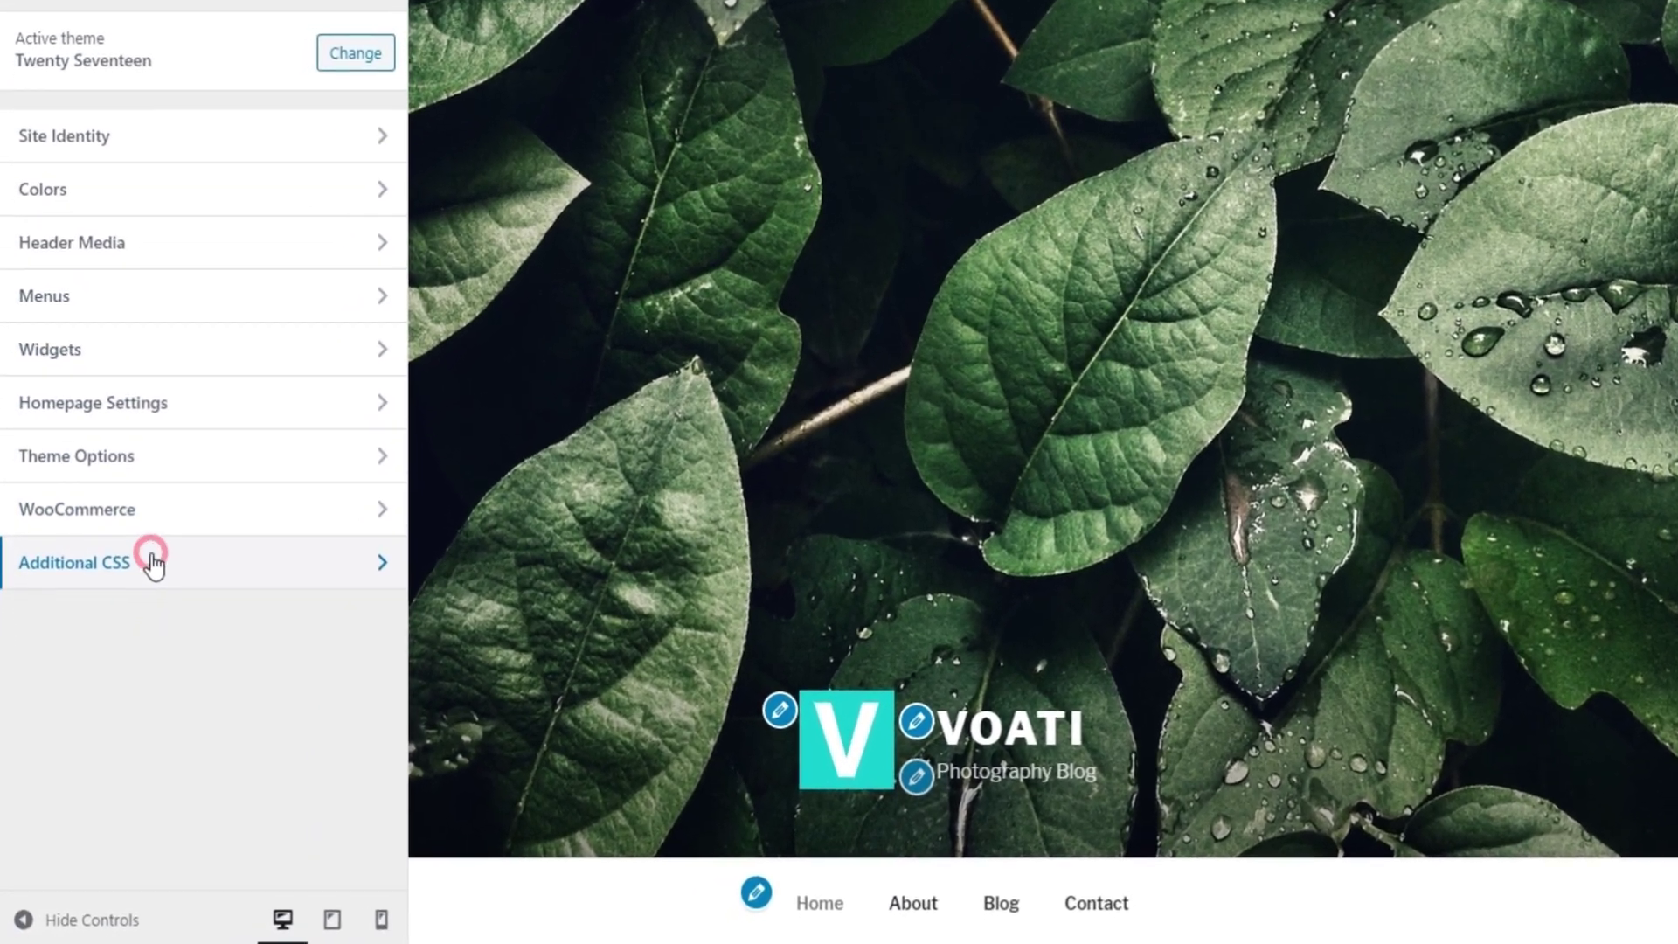
- Try the CSS rule ".page-id-38 .entry-title {display:none}" below the existing code, check the page preview and leave the customizer without publishing
left_click(93, 430)
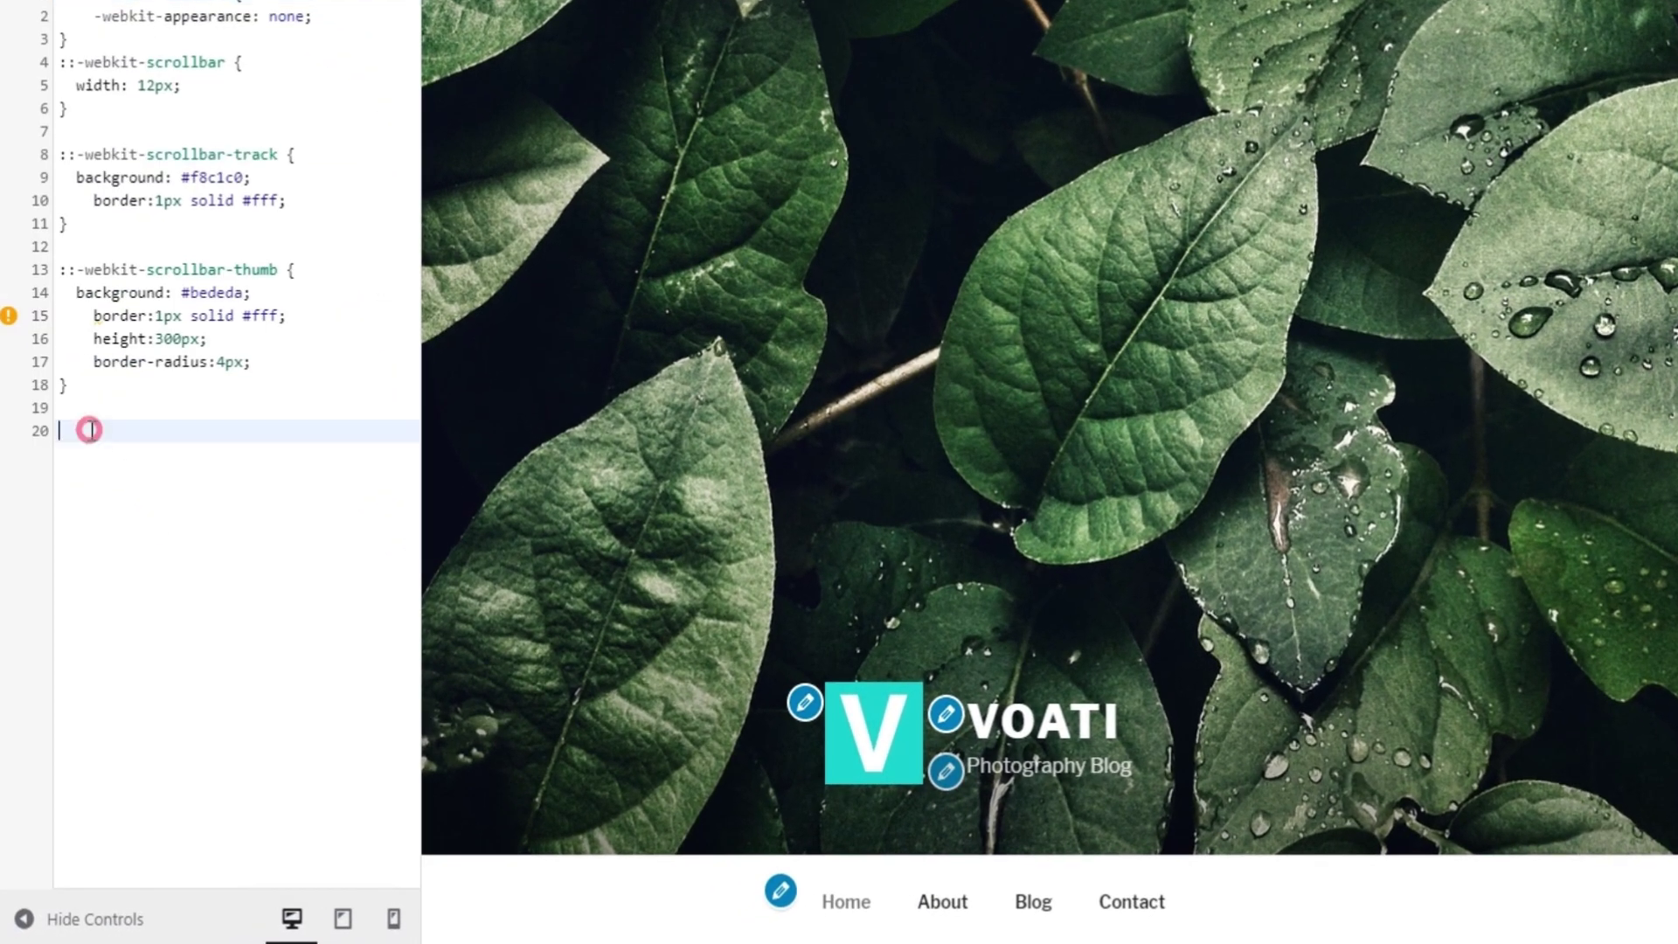
type(".")
scroll(96, 446, "down", 1)
type("page-id-38 ")
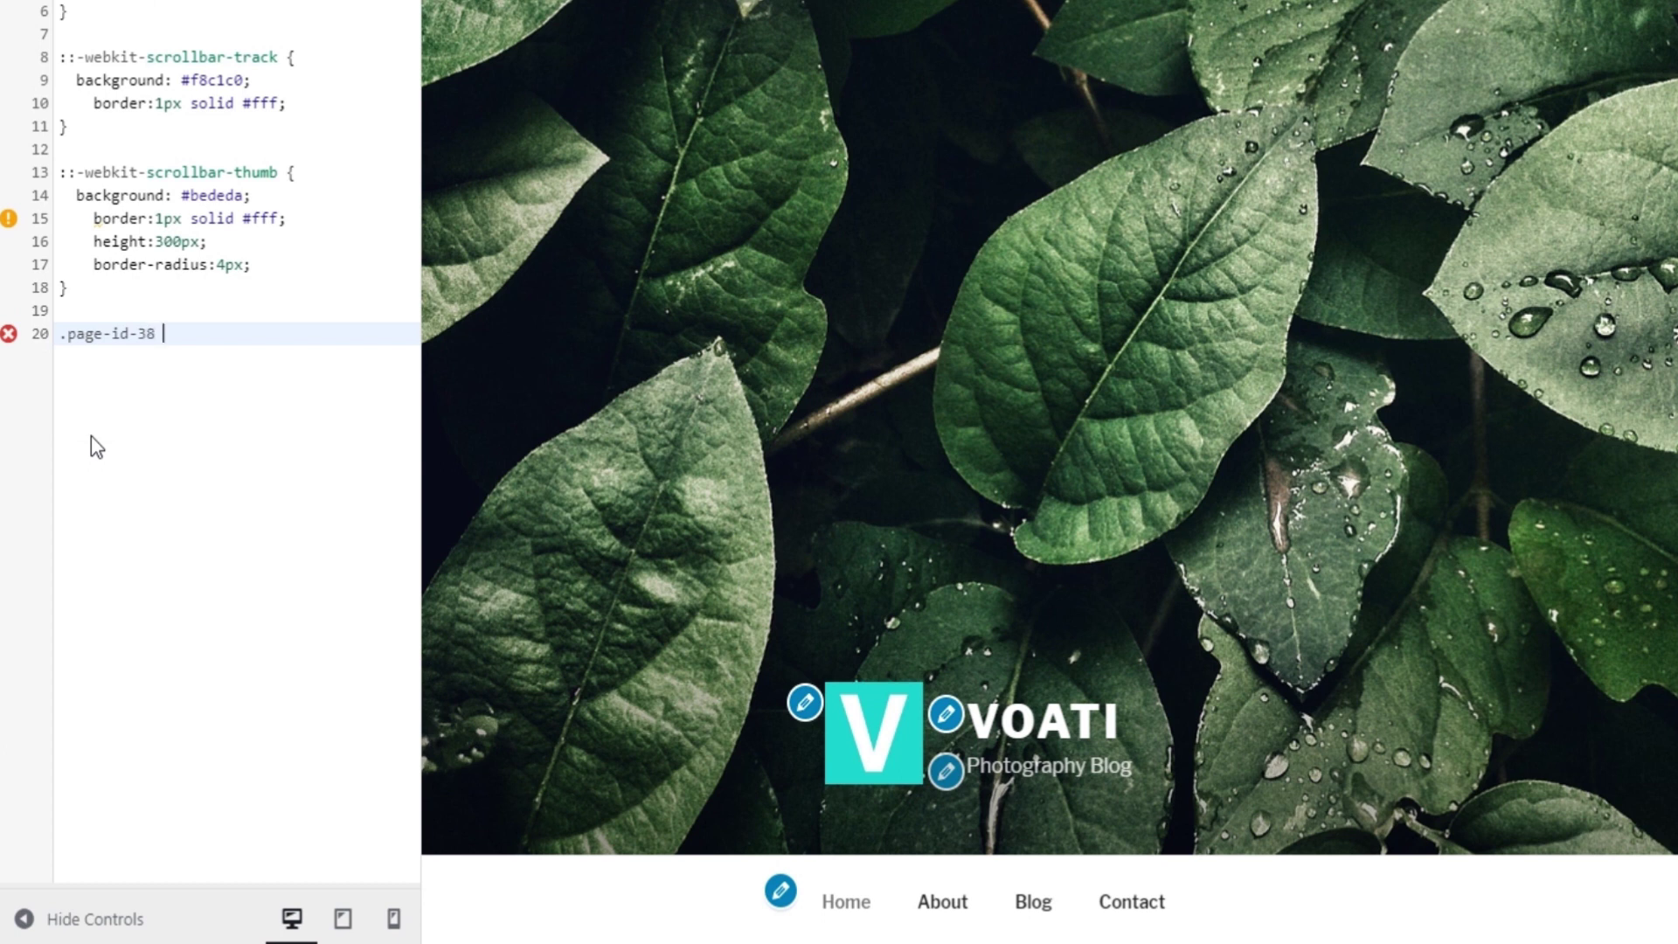
type(".entry-tit")
type("le ")
type("{")
type("display")
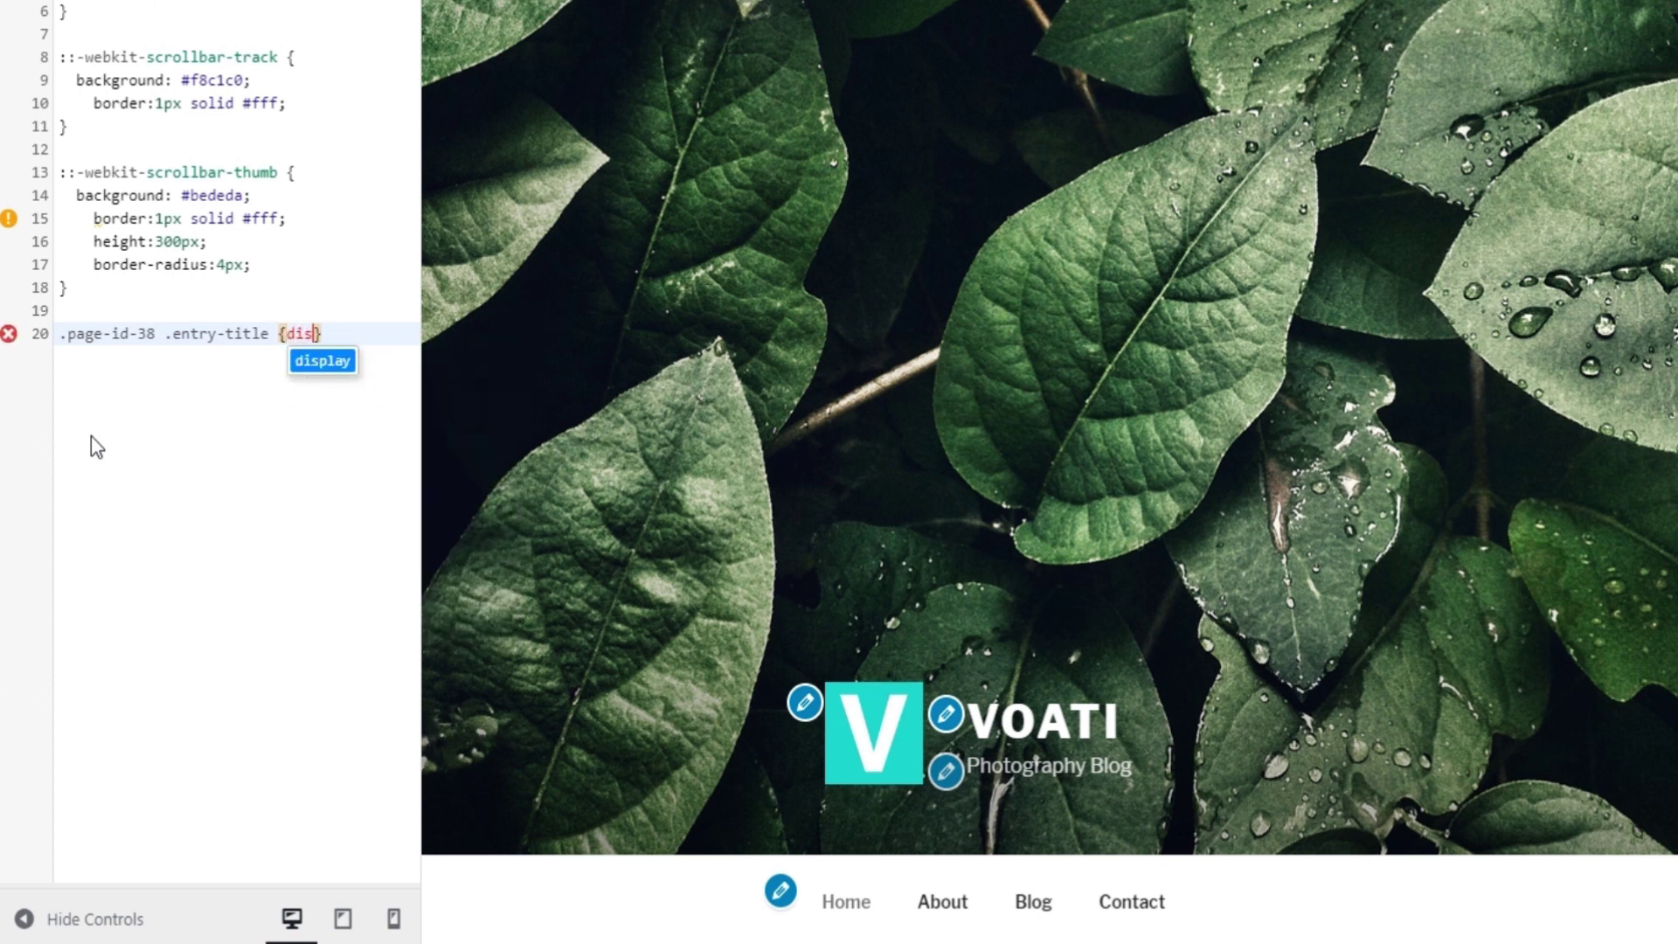
type(":none")
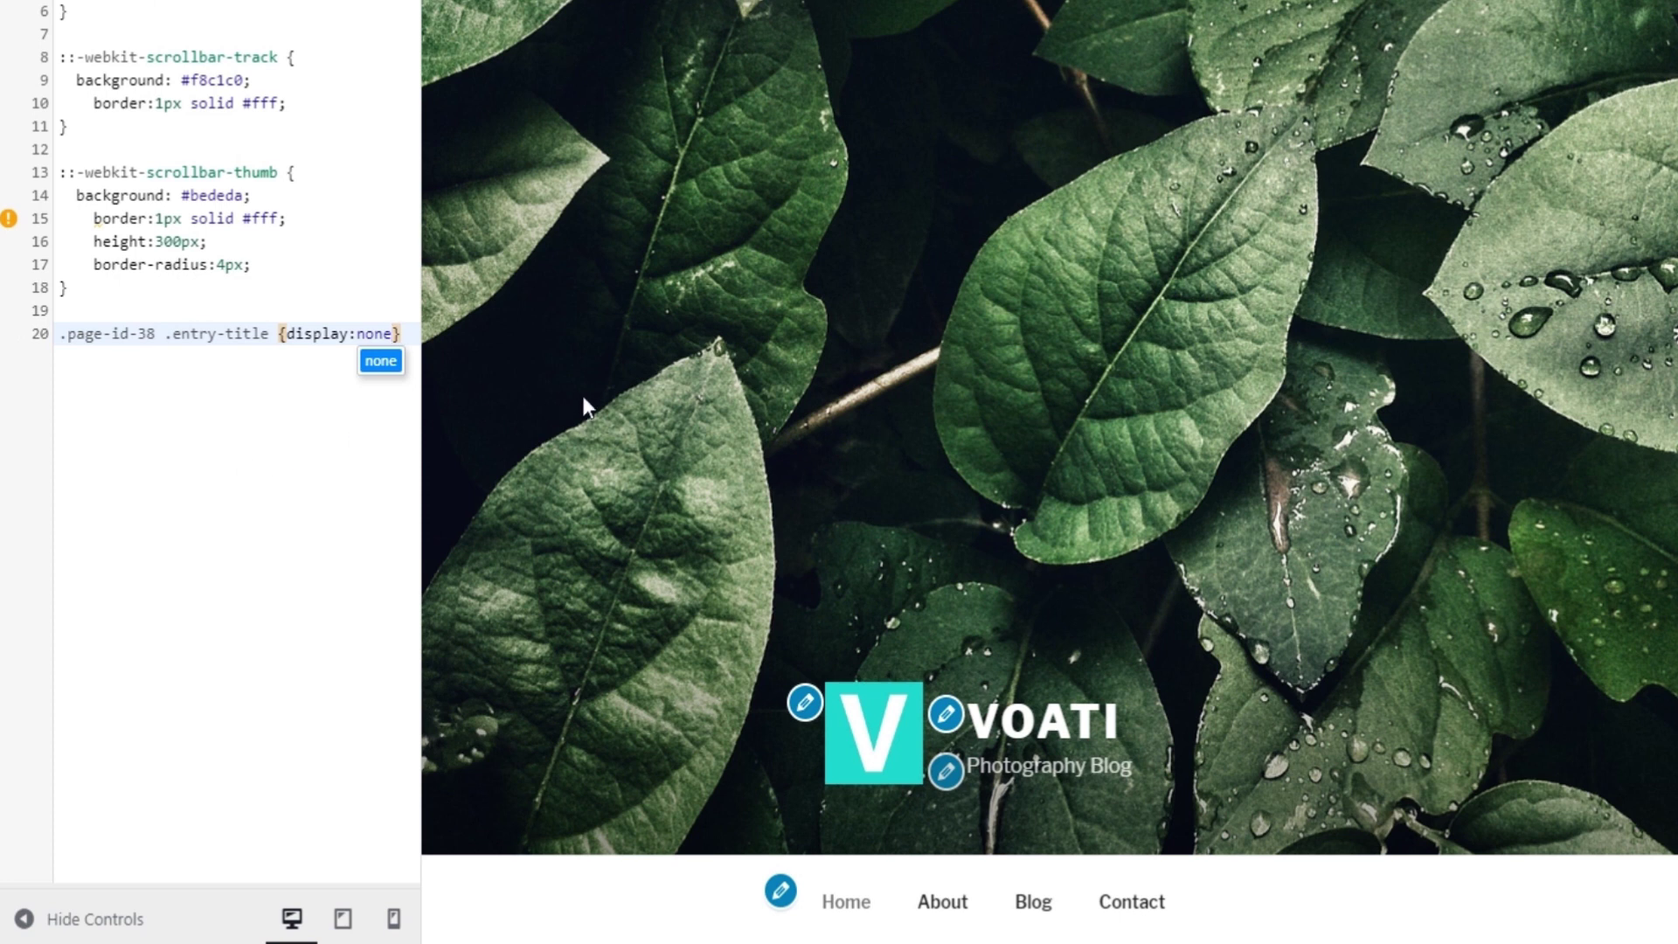
scroll(584, 403, "down", 2)
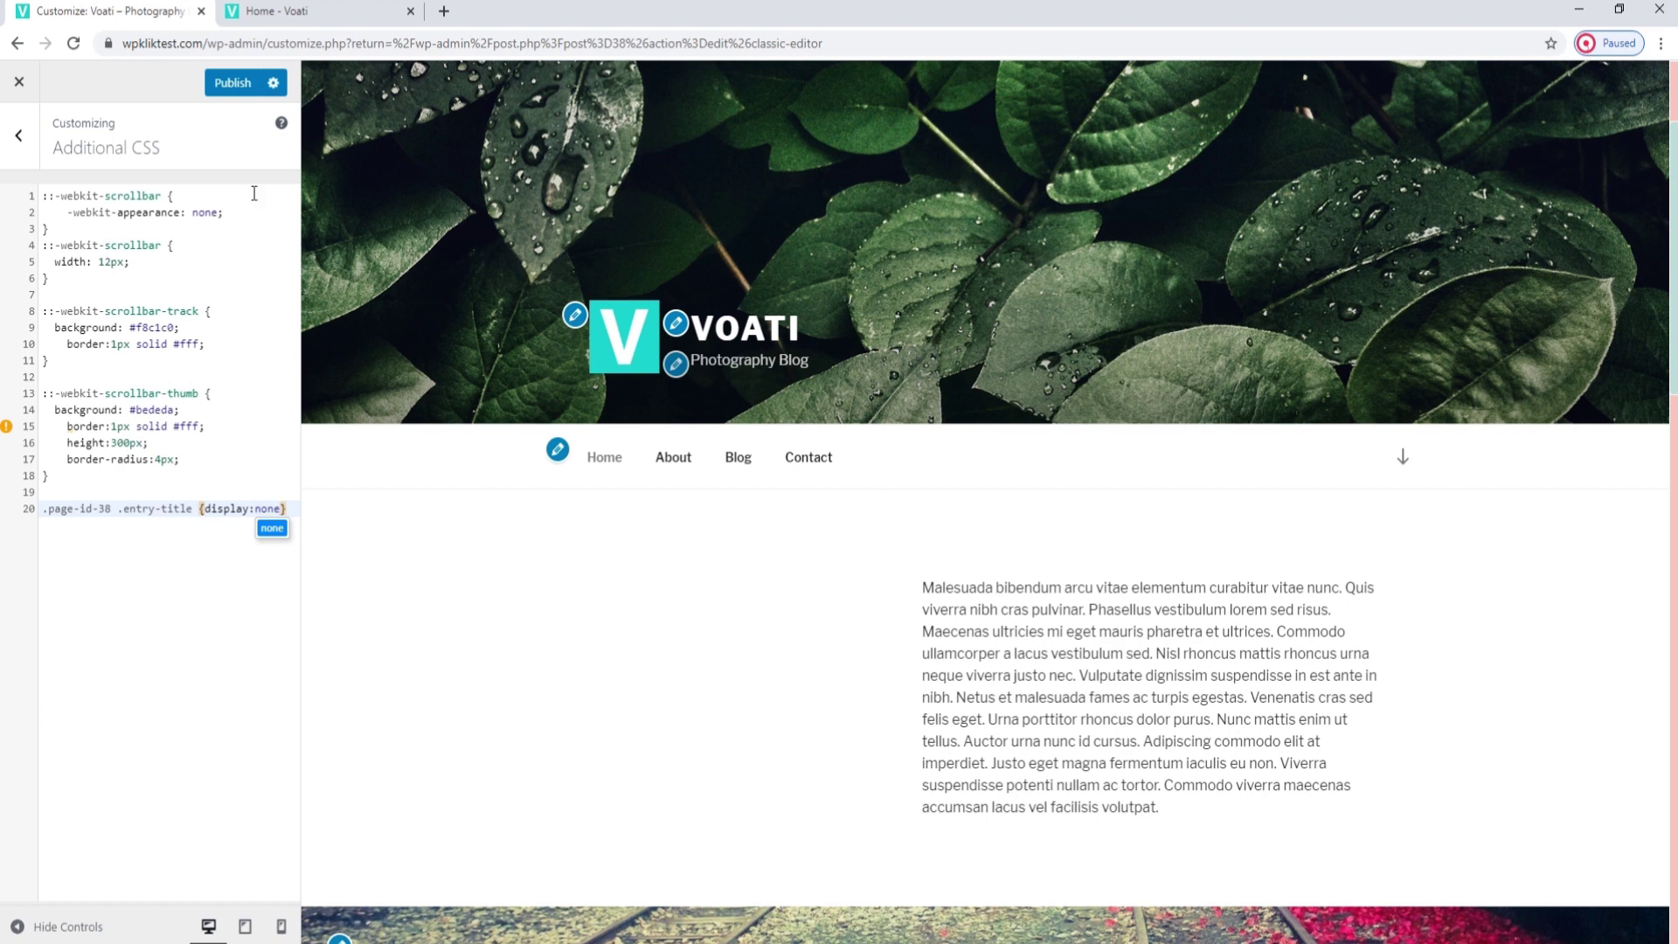
left_click(25, 41)
left_click(924, 149)
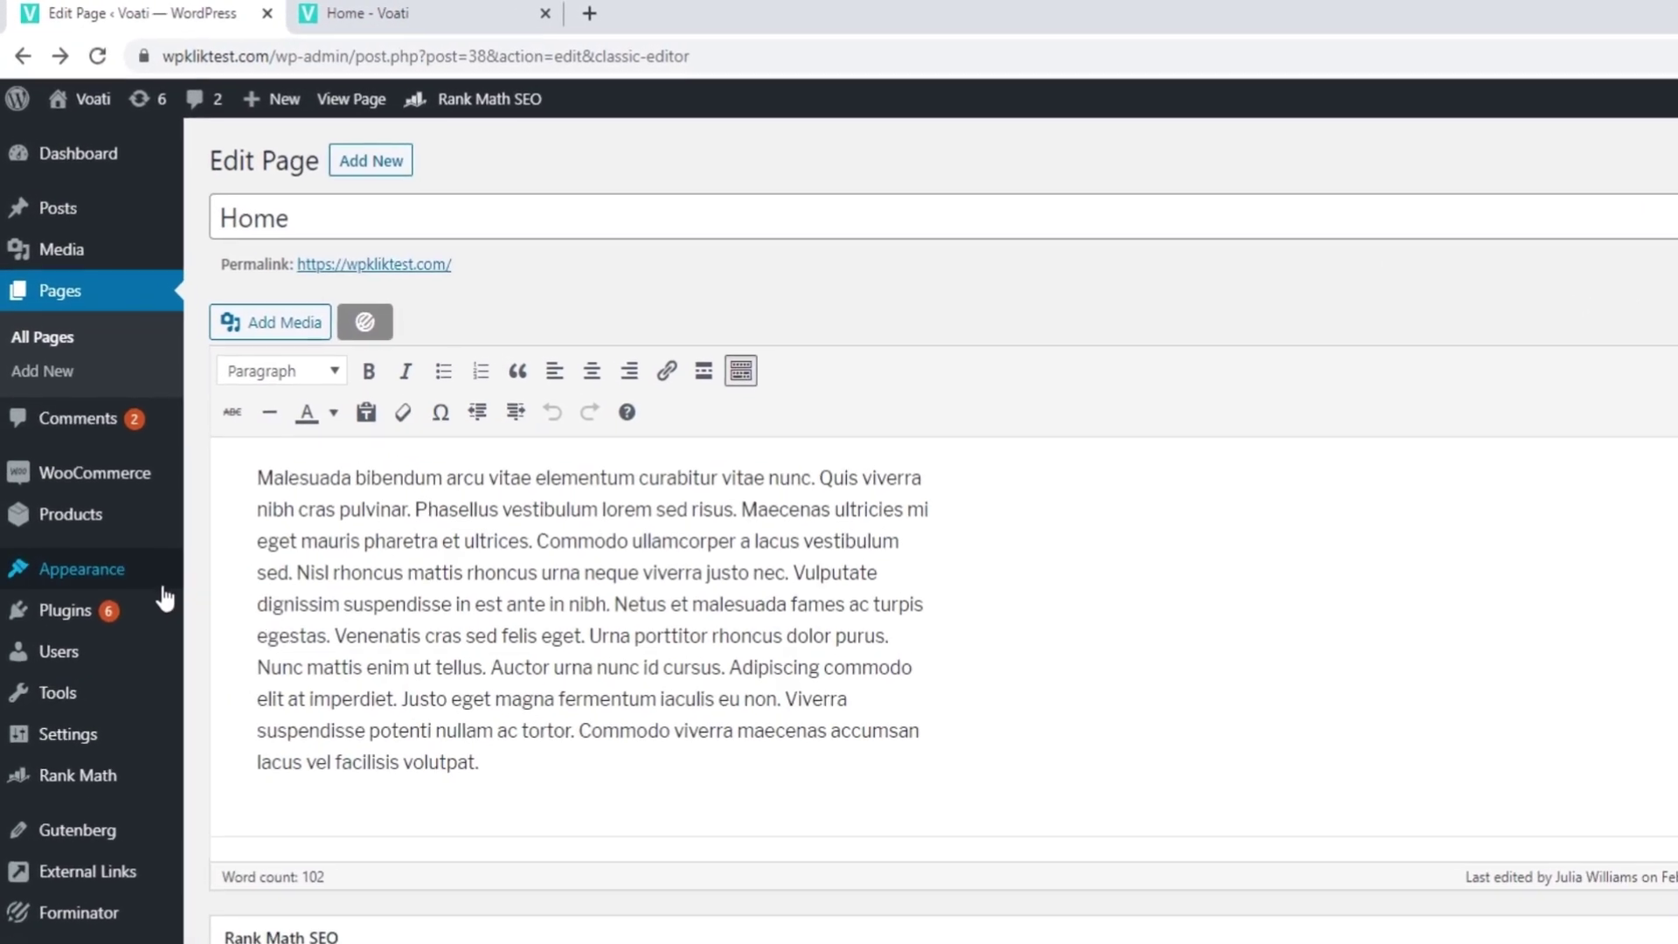
- Search the plugins available for installation for "title remover"
mouse_move(63, 553)
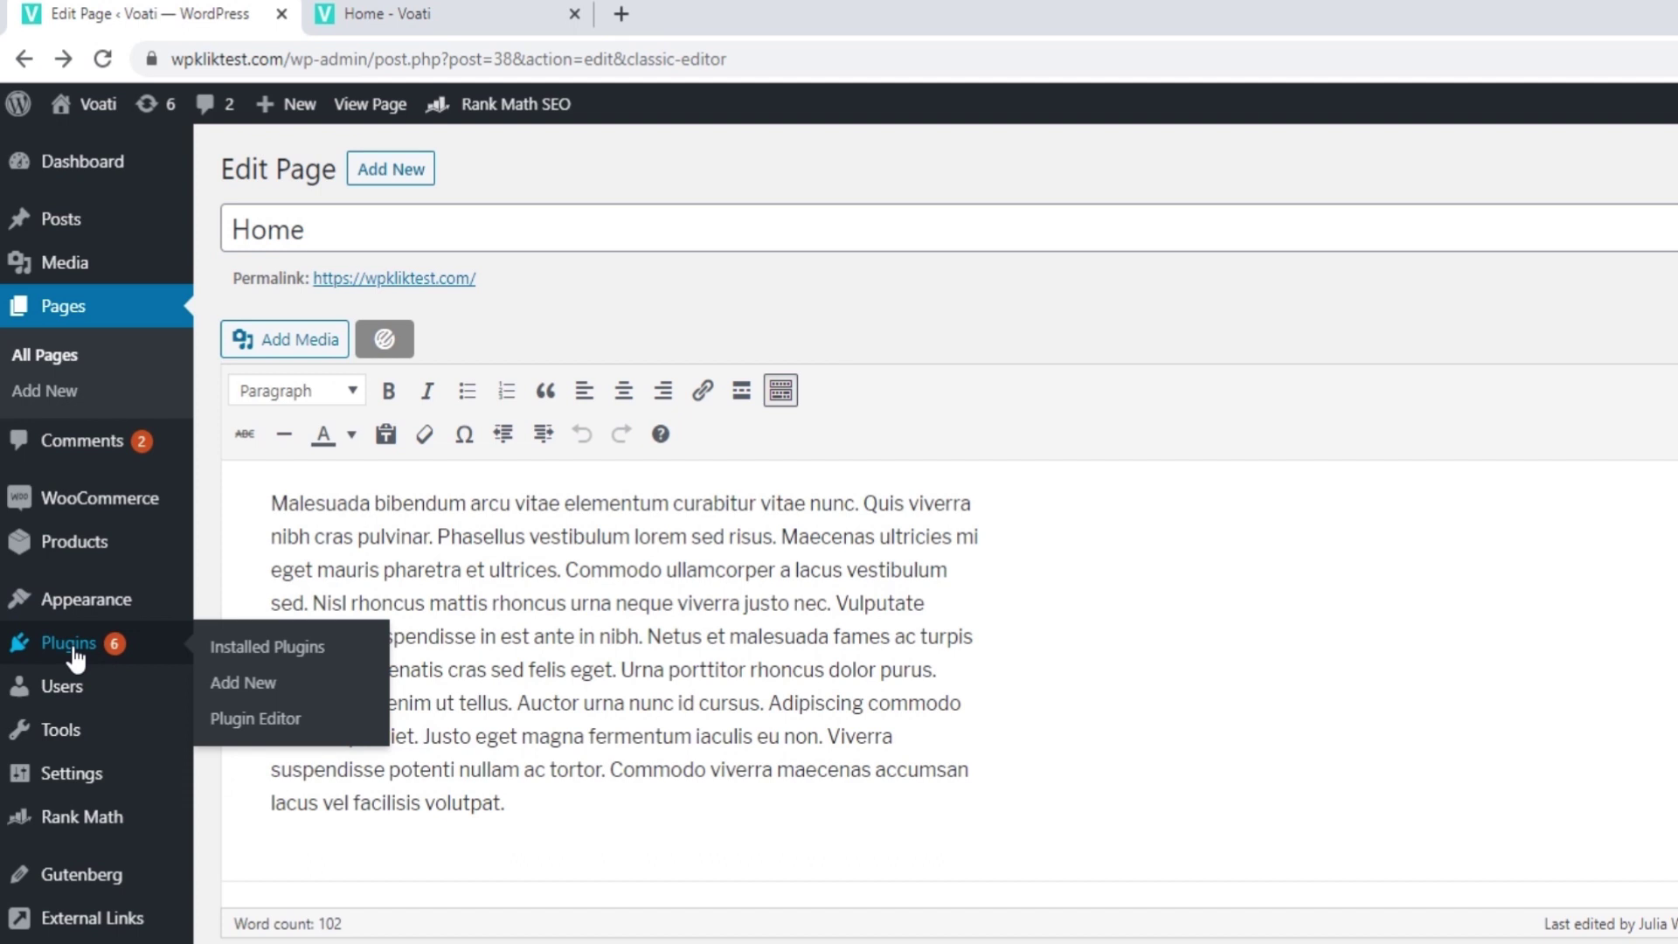
left_click(238, 682)
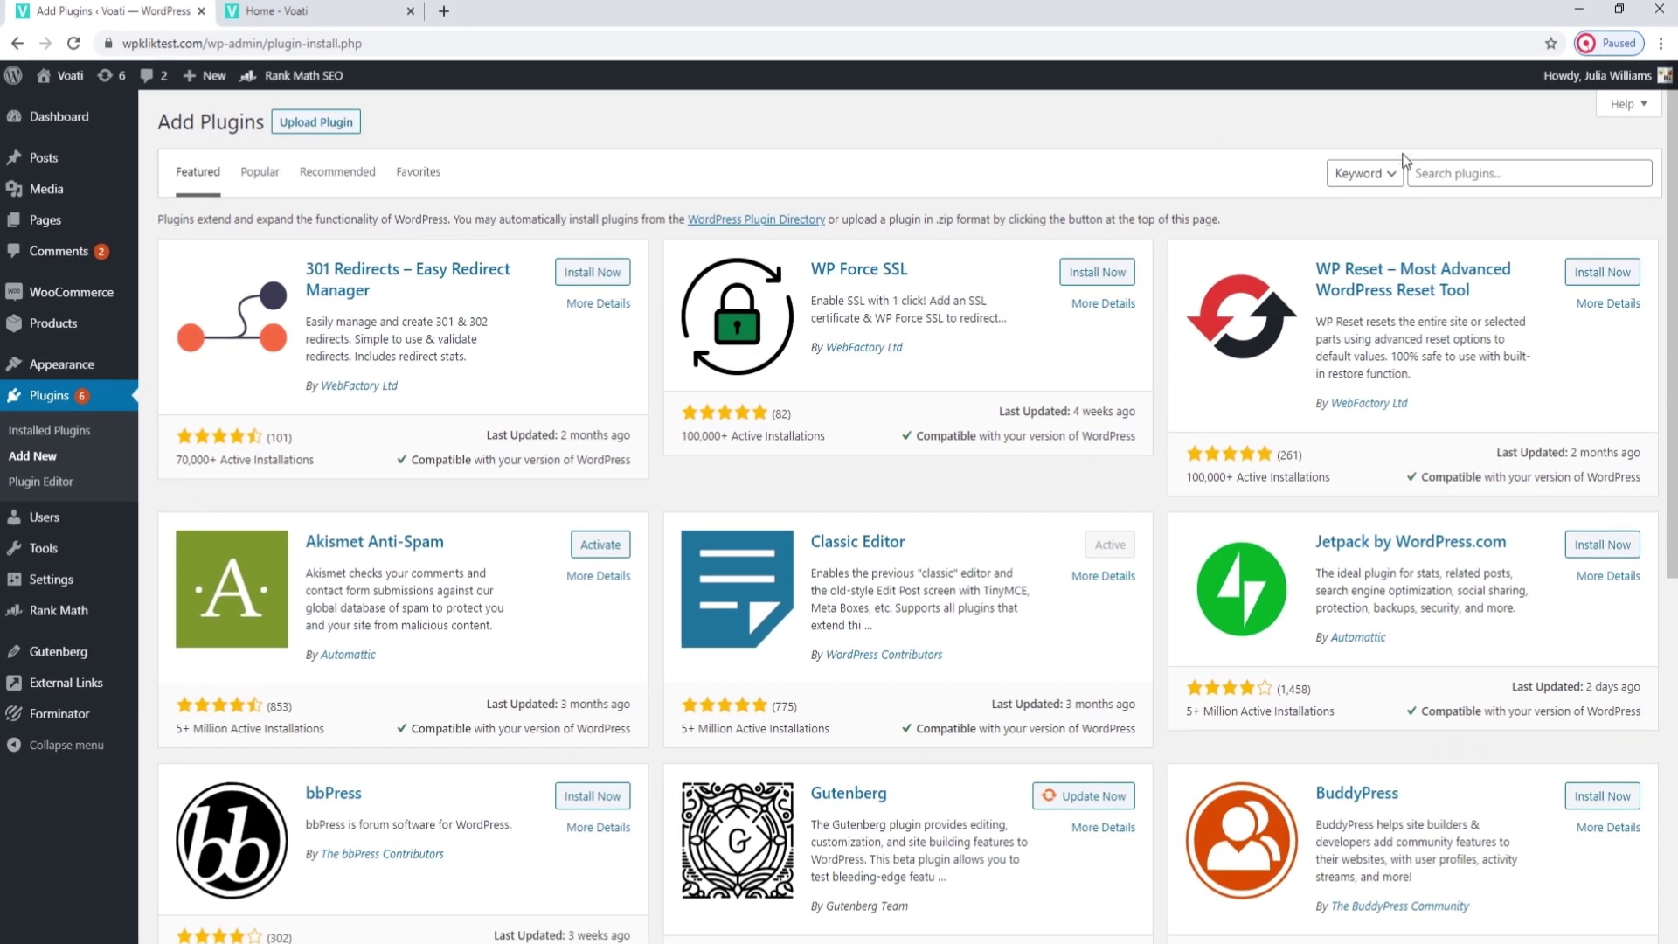
left_click(1455, 173)
type("title remove")
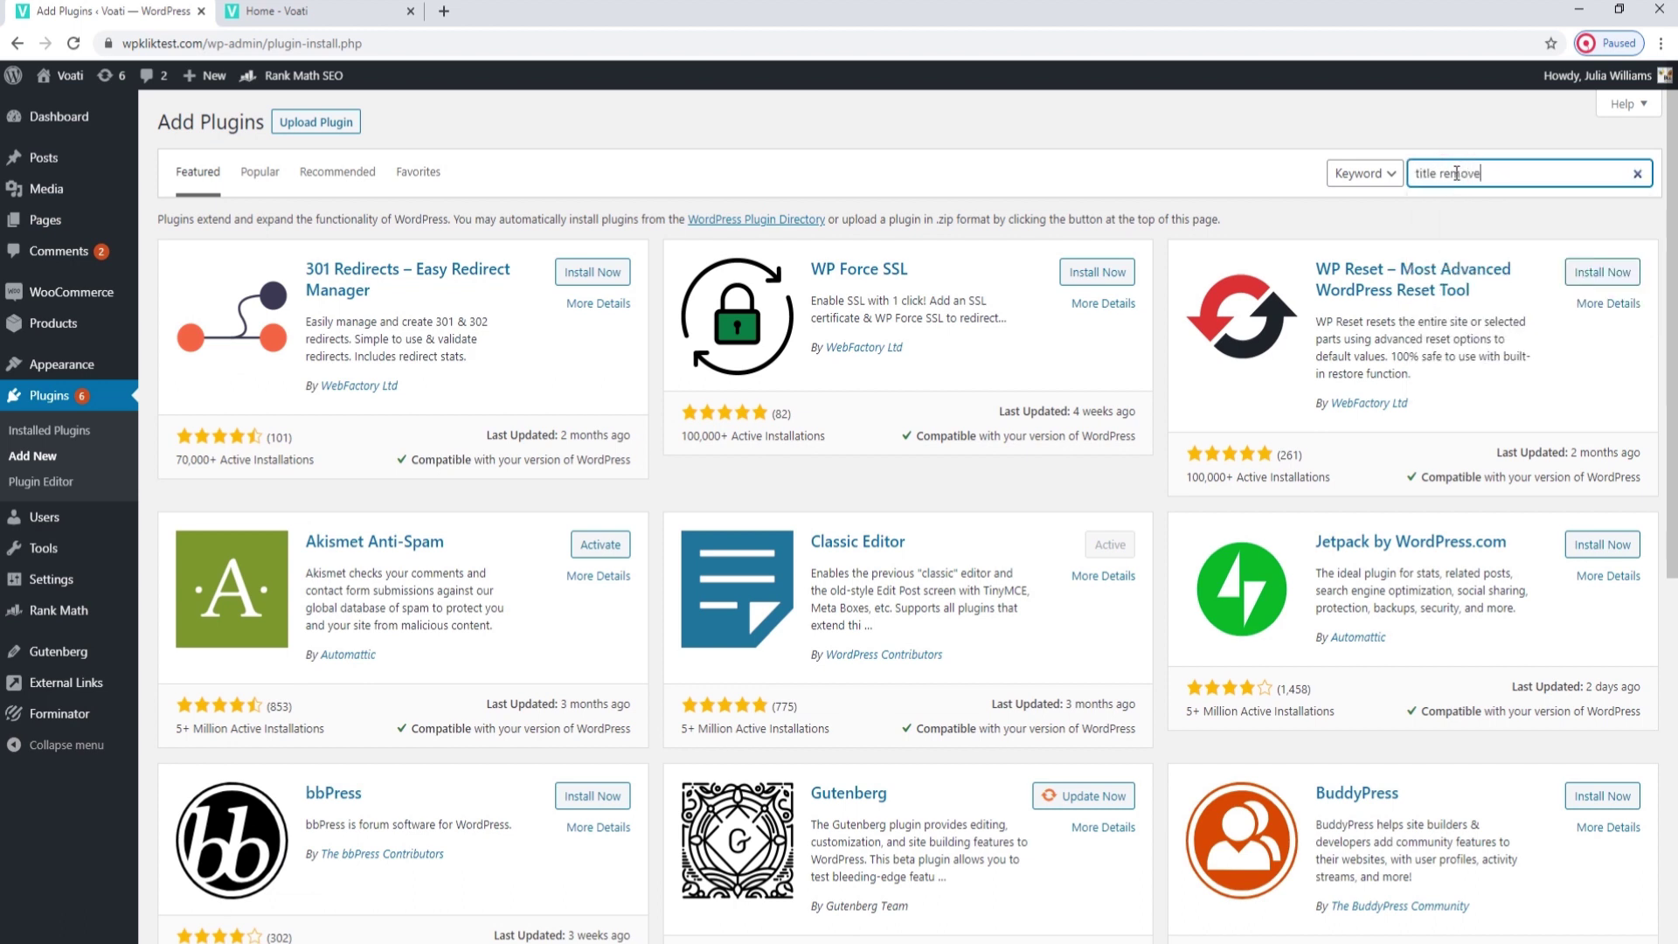
type("r")
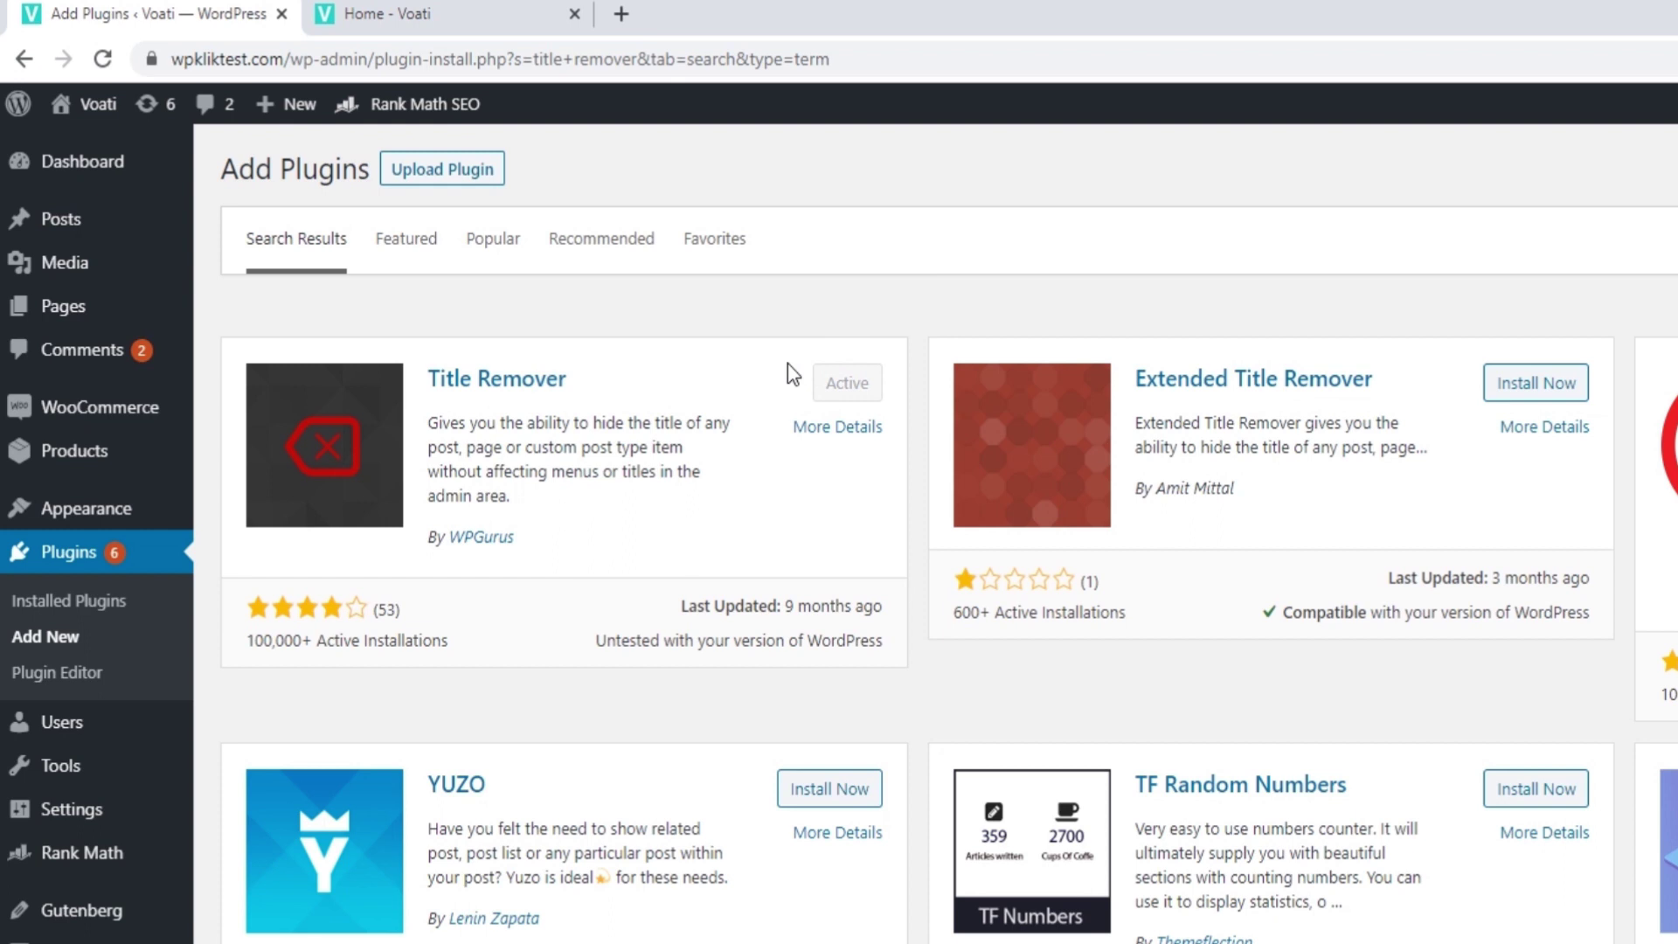
- Create a new page titled "Awesome page", save it as a draft and preview it
mouse_move(77, 307)
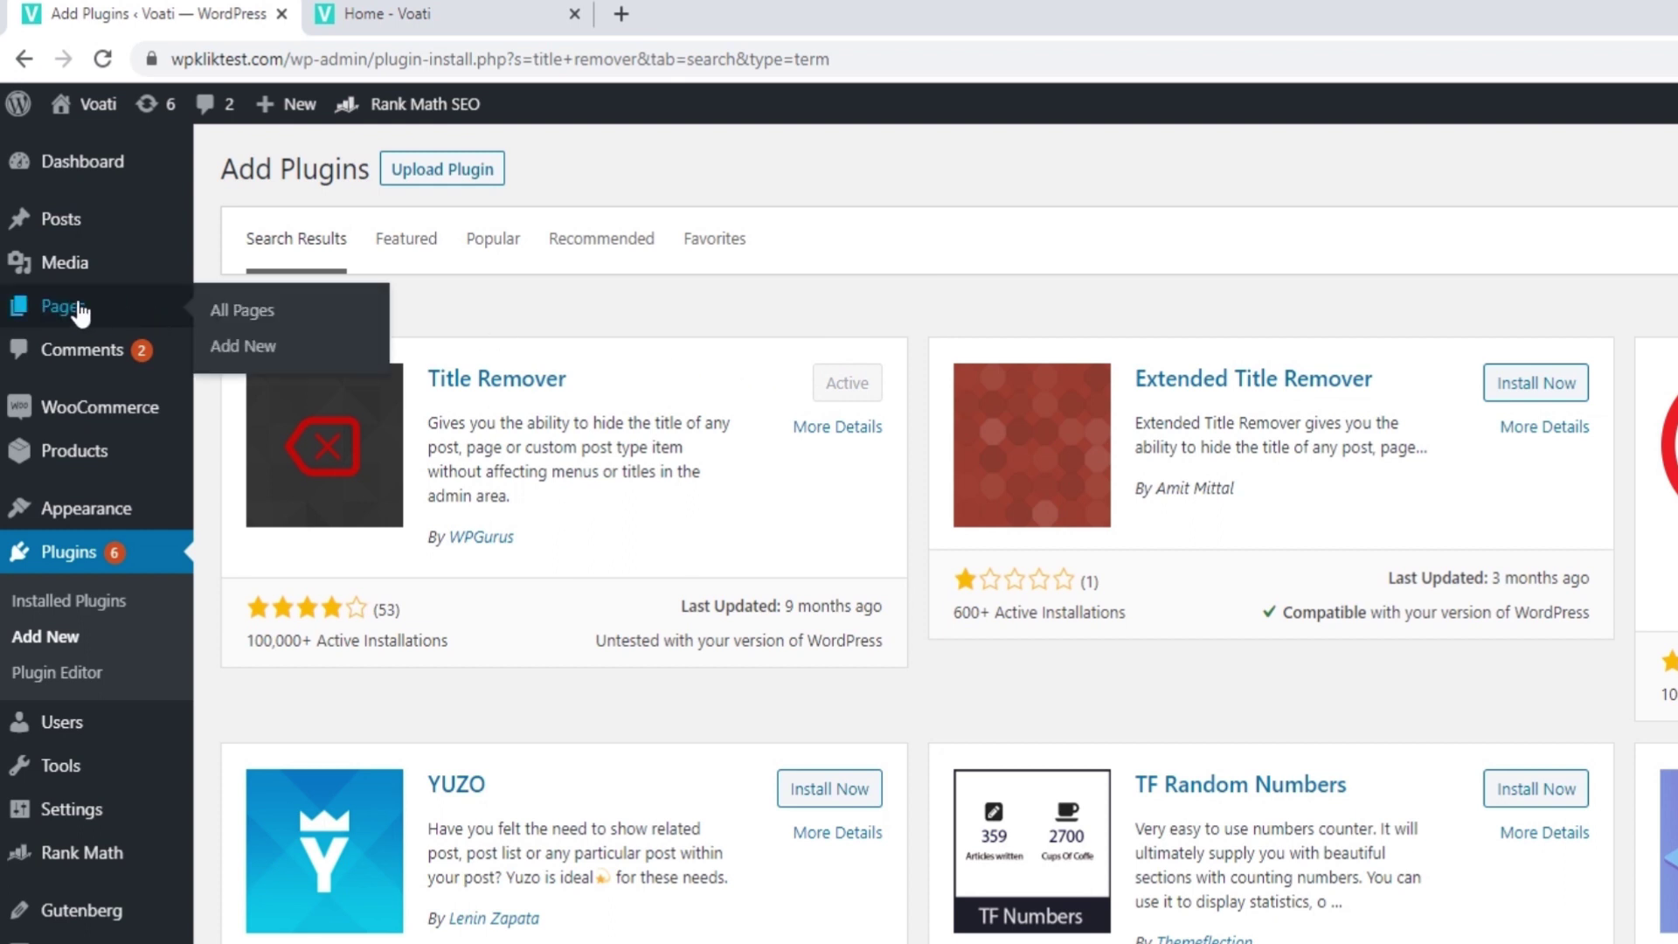
left_click(229, 344)
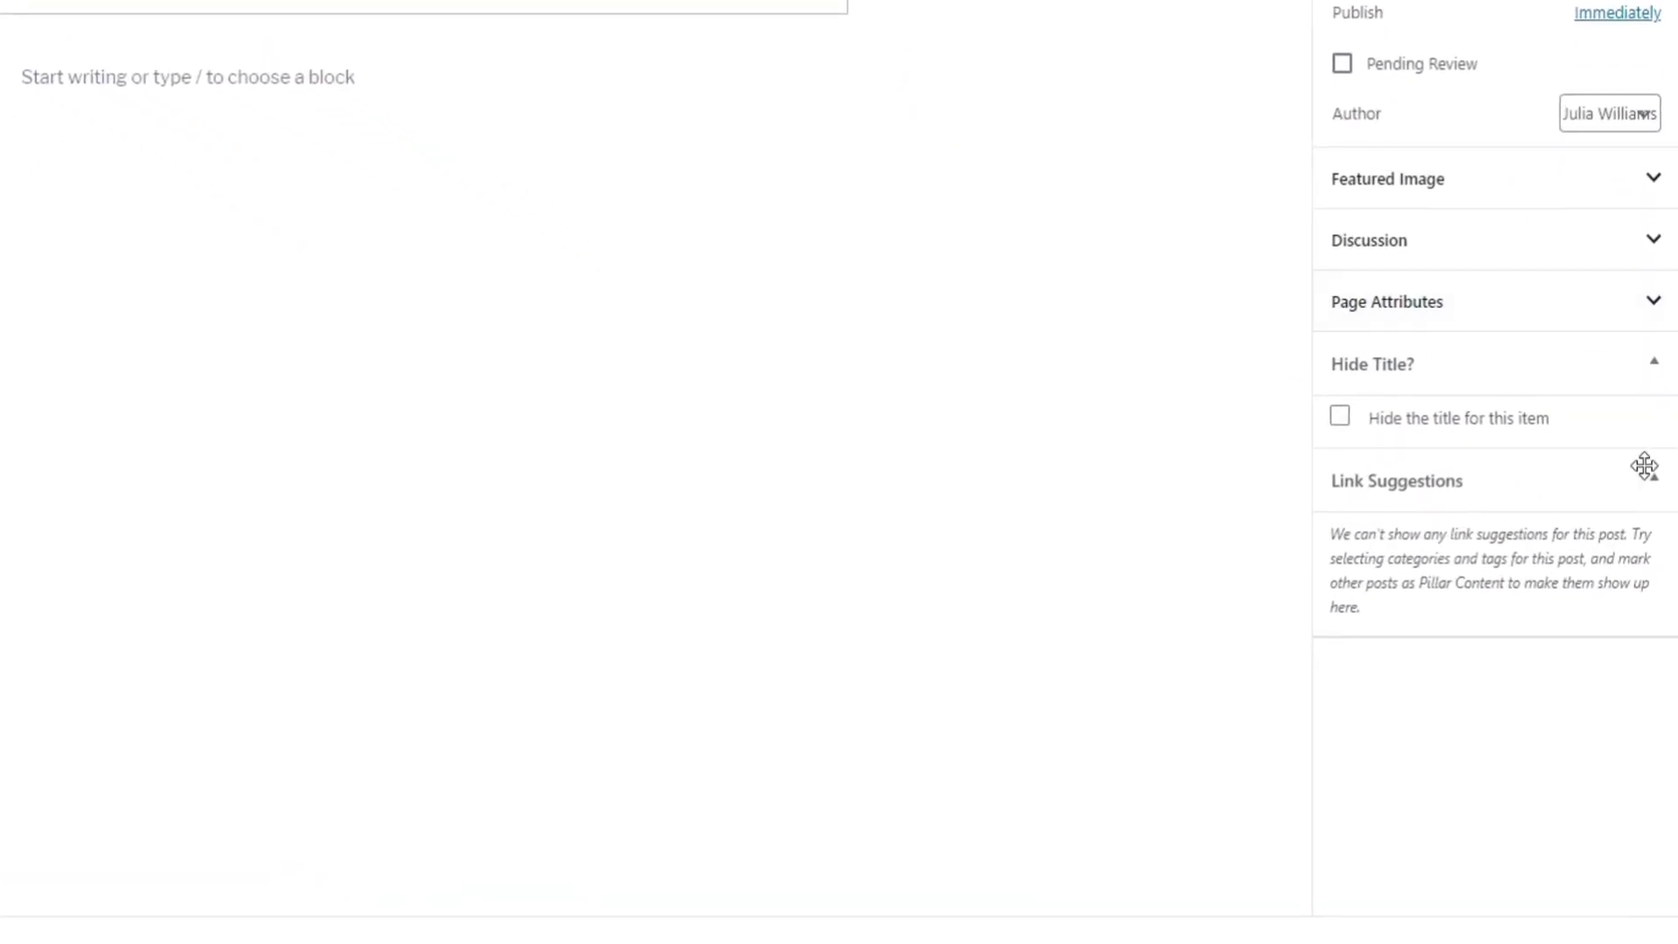
left_click(171, 10)
type("Awesome page")
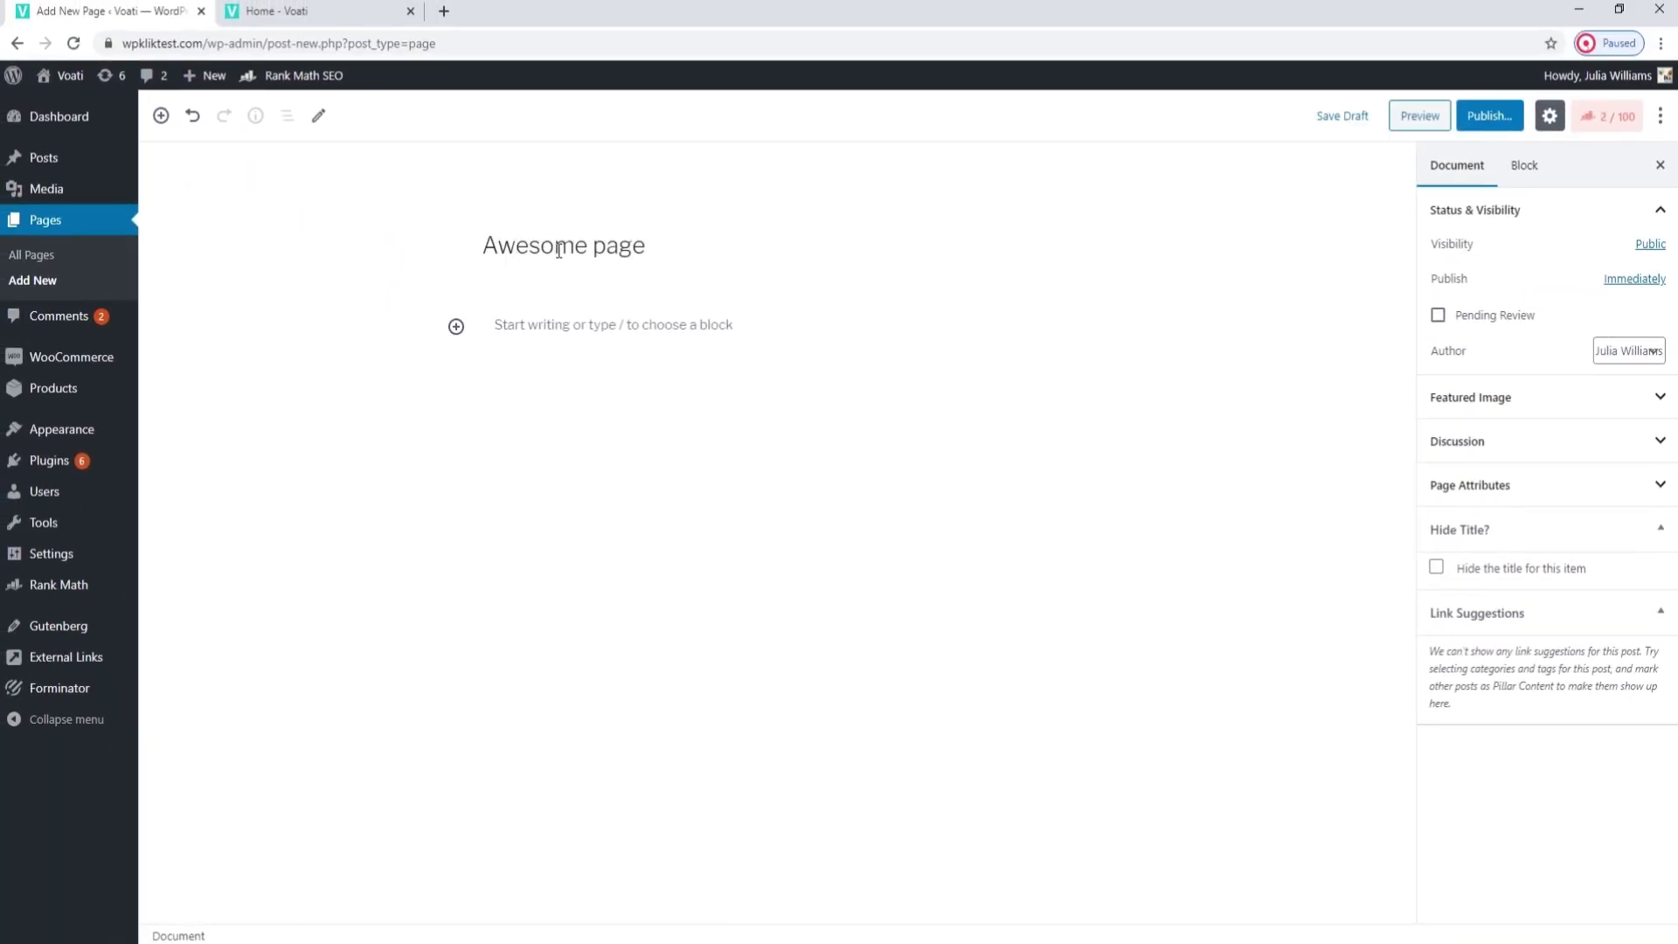
left_click(1328, 118)
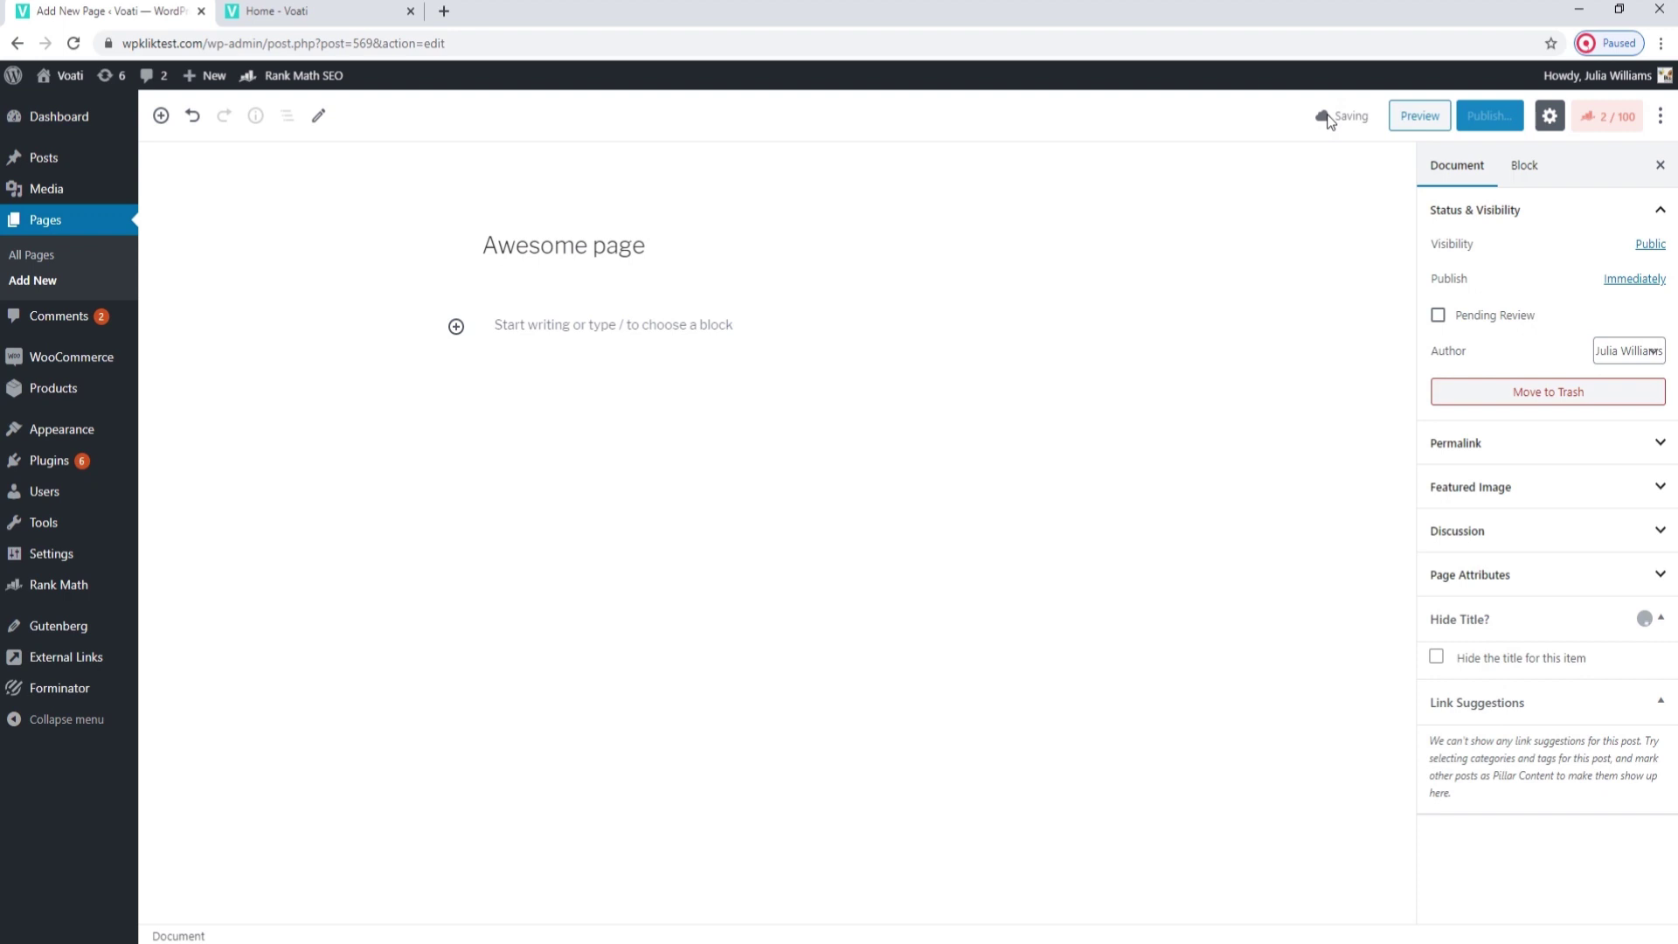
left_click(1407, 118)
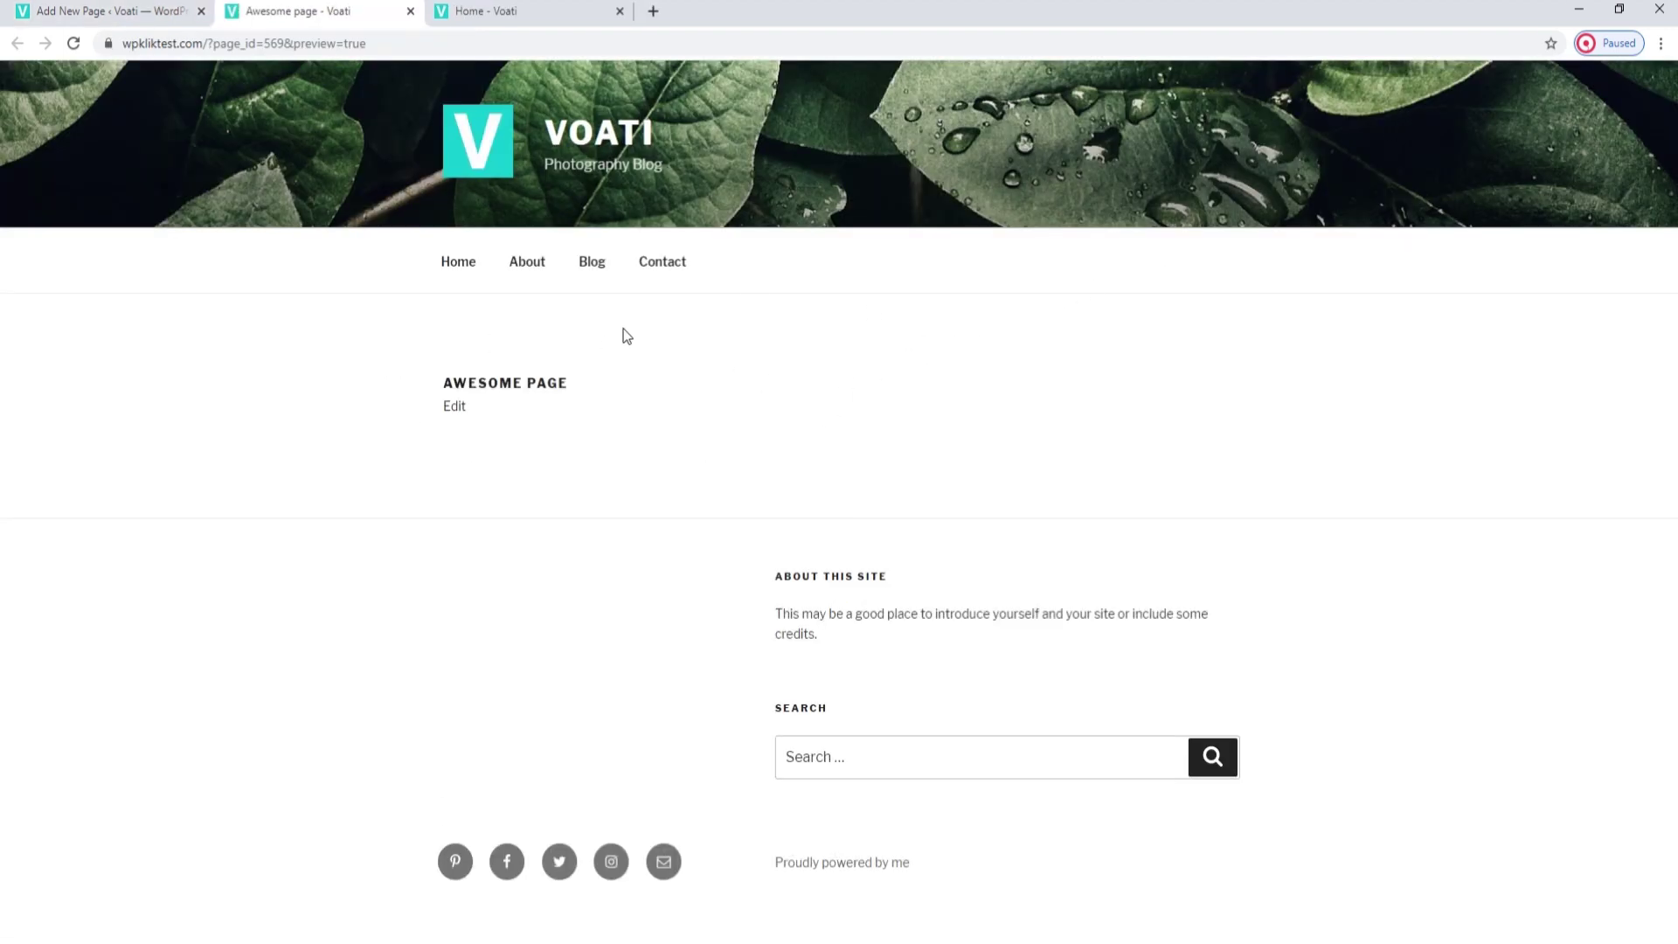
- Enable hiding the title for the Awesome page, save the draft and preview it again
left_click(140, 11)
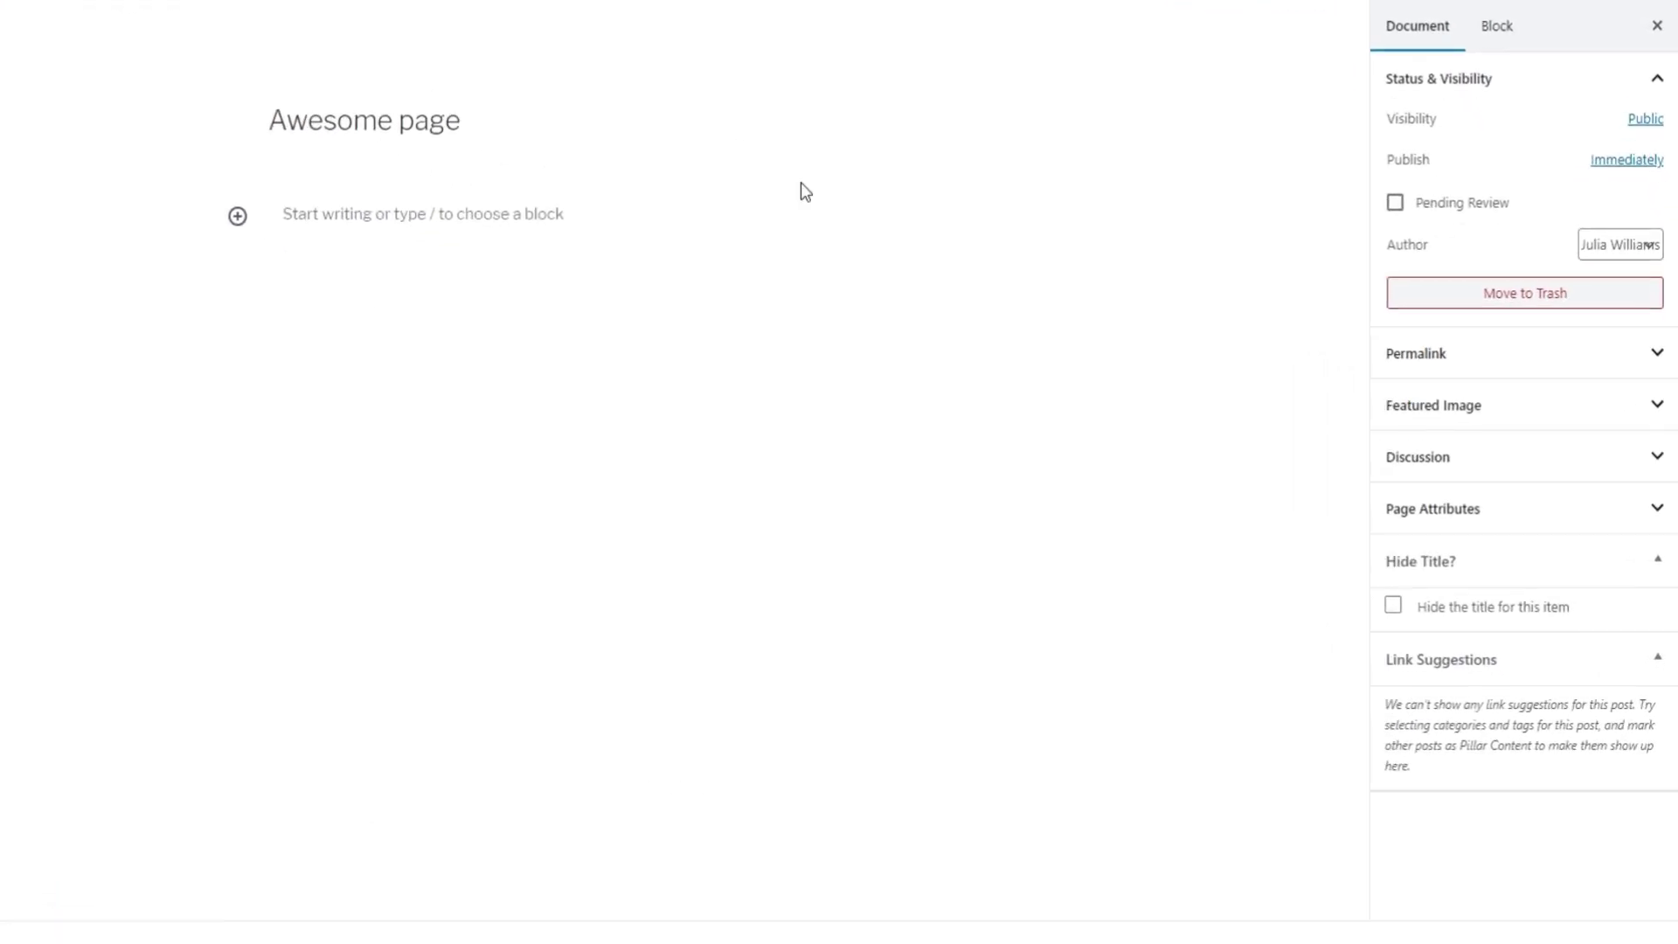
left_click(1393, 605)
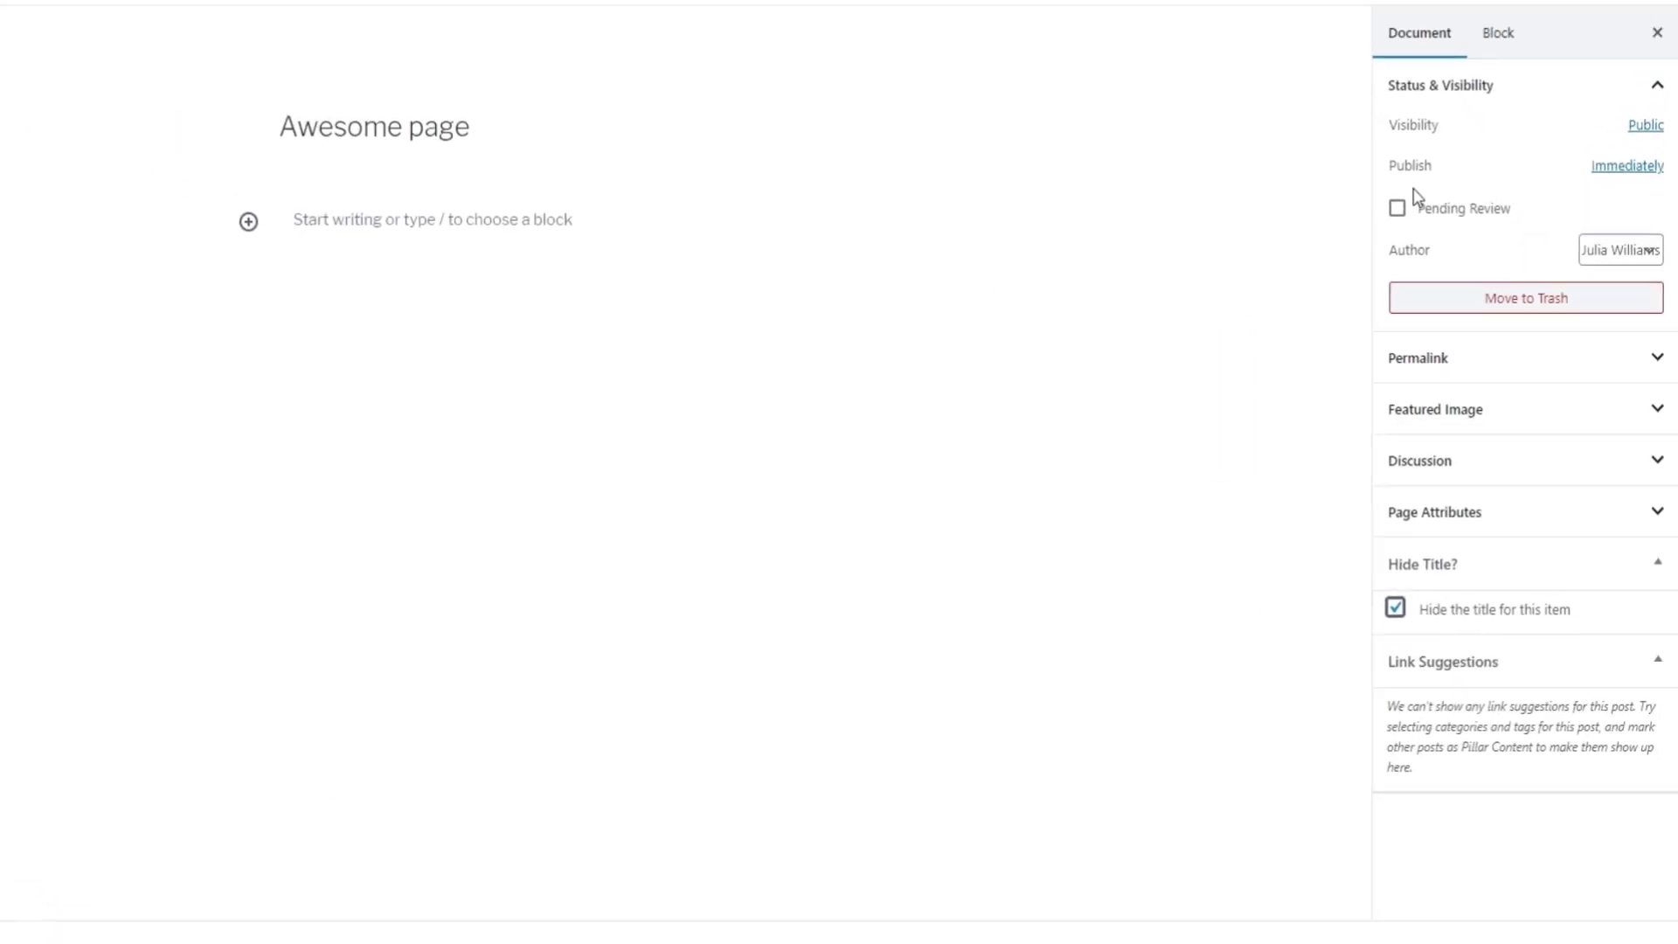
left_click(1342, 115)
left_click(1419, 116)
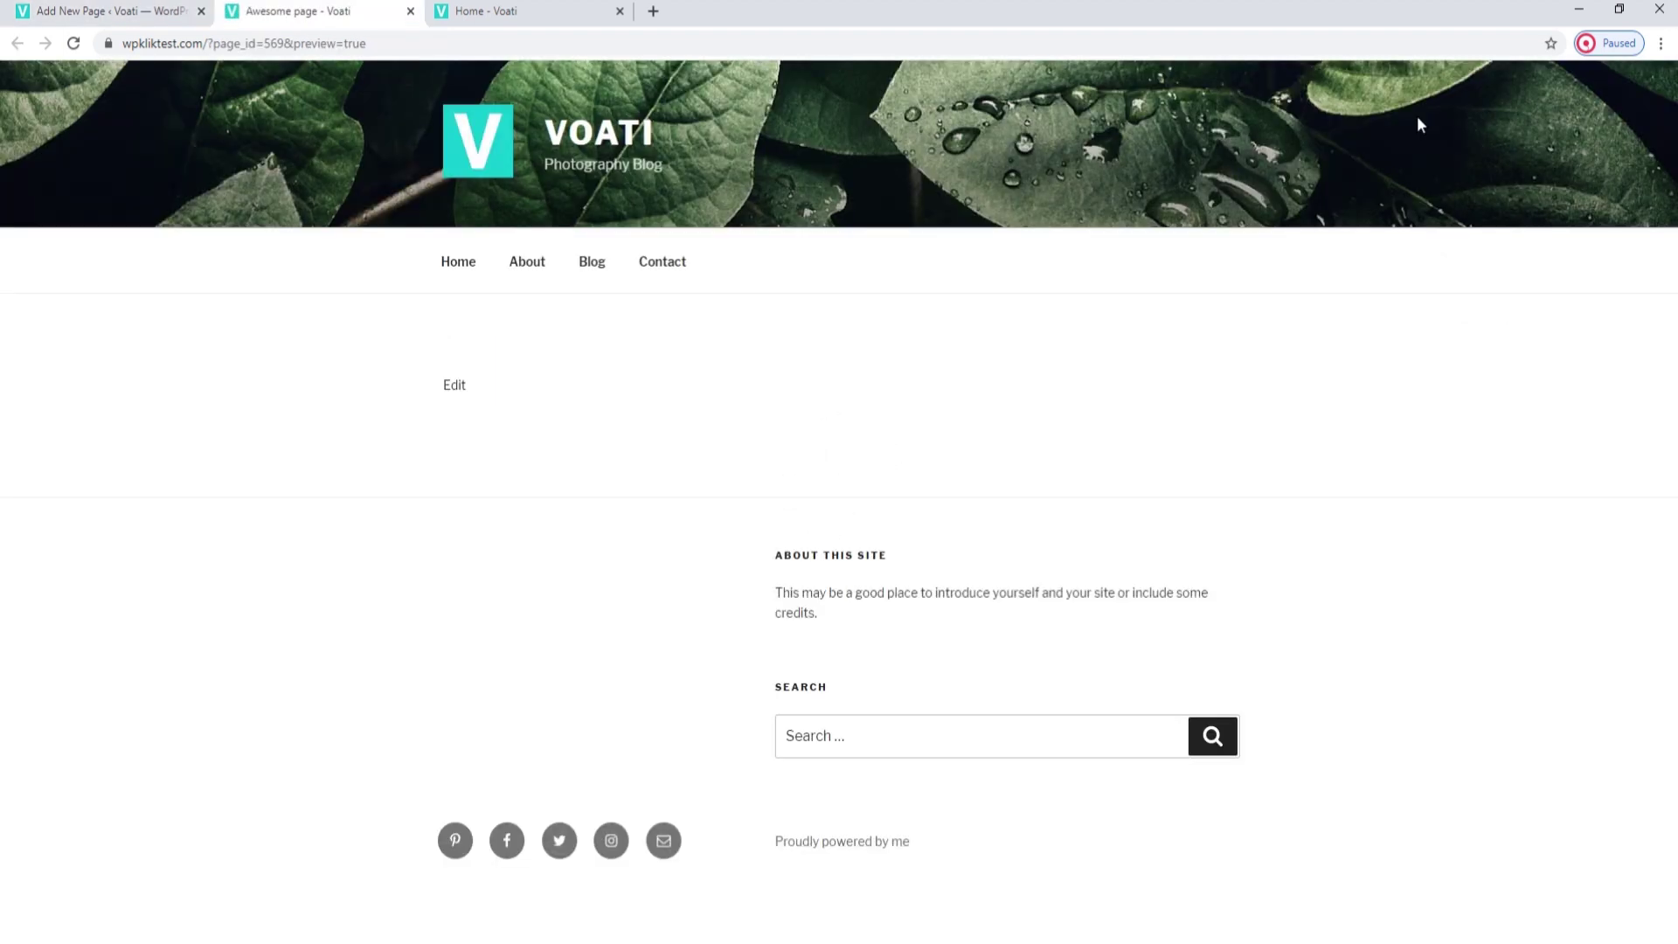